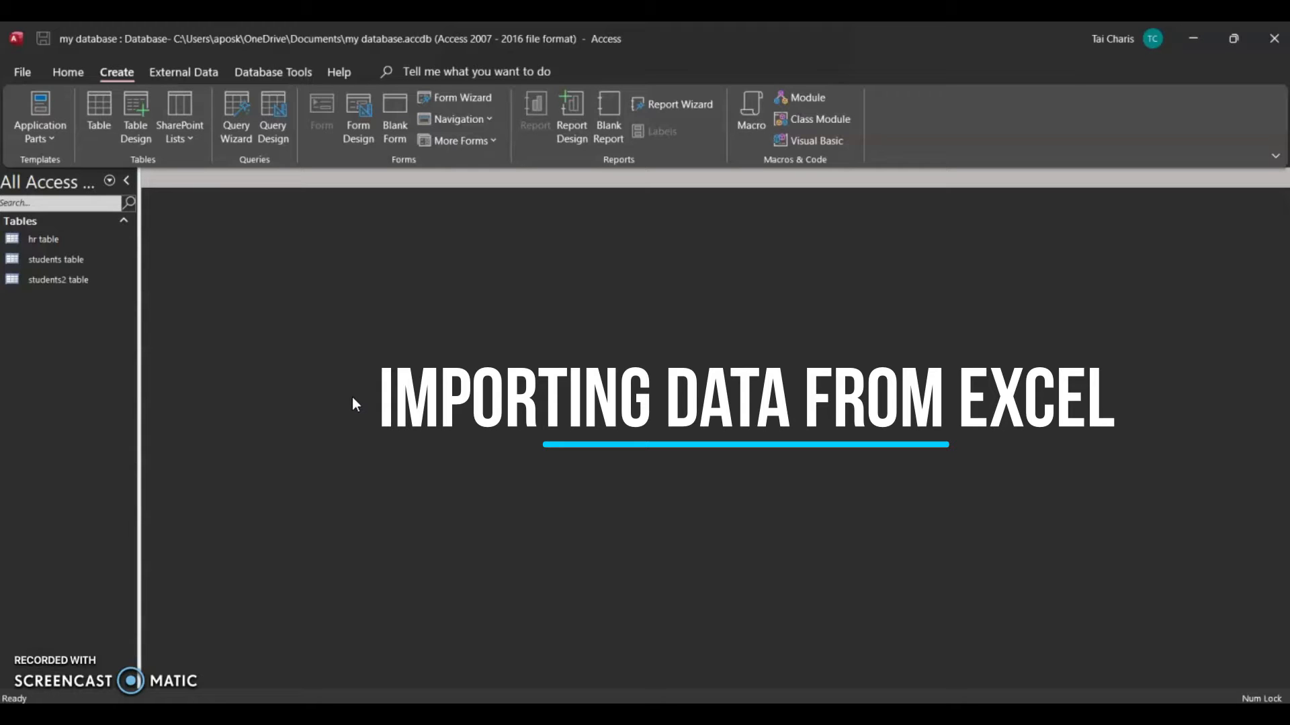
# Step: Start importing external data from a new file source of type Excel
pyautogui.click(200, 73)
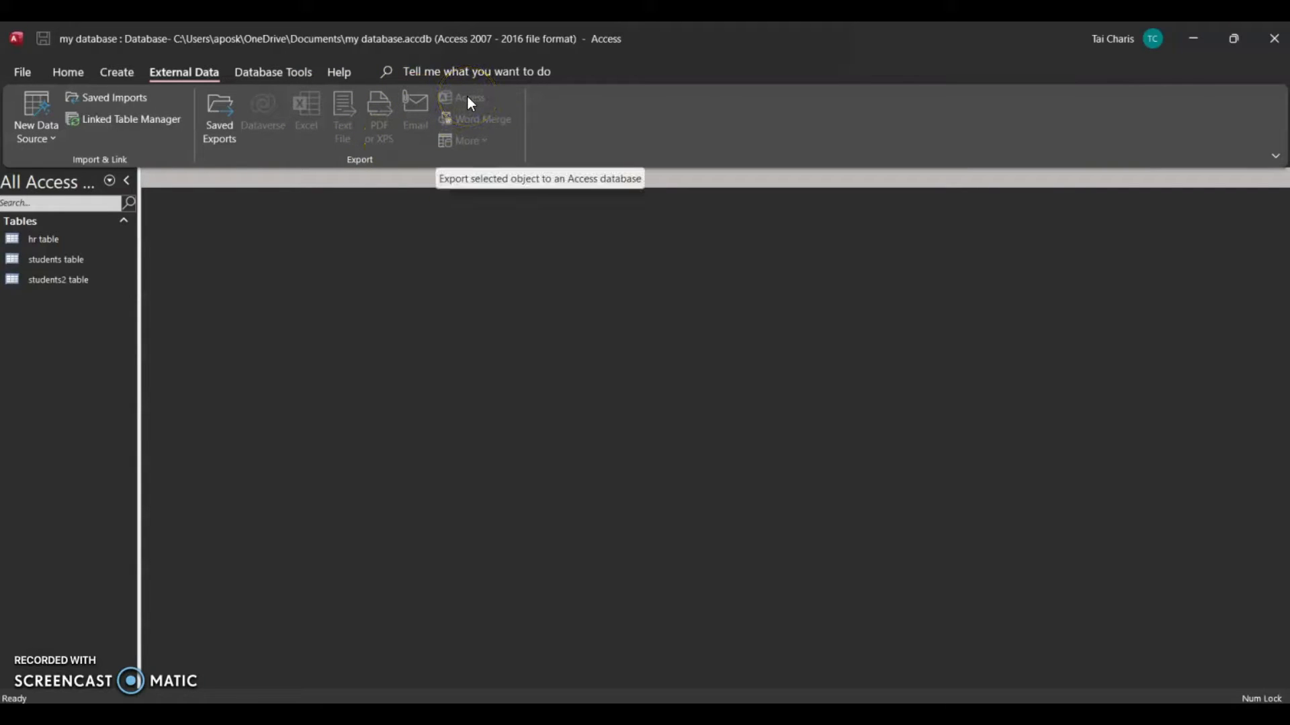
pyautogui.click(538, 132)
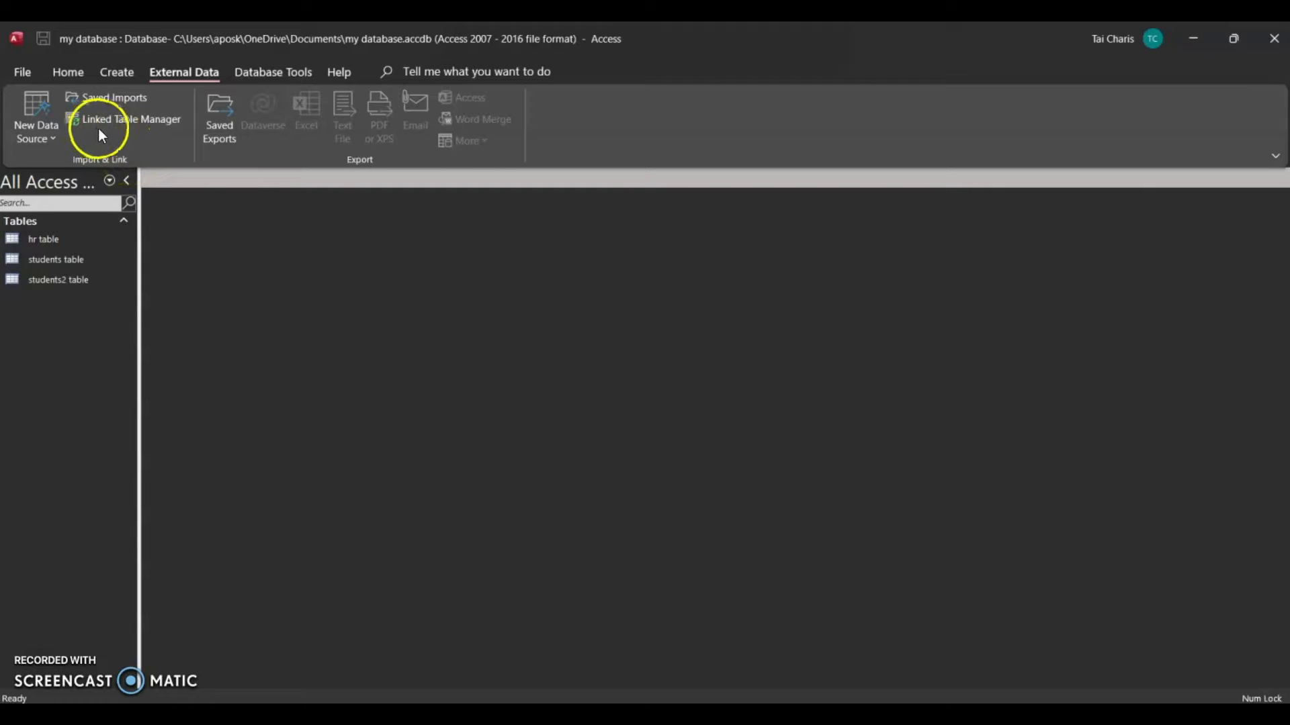
pyautogui.click(52, 144)
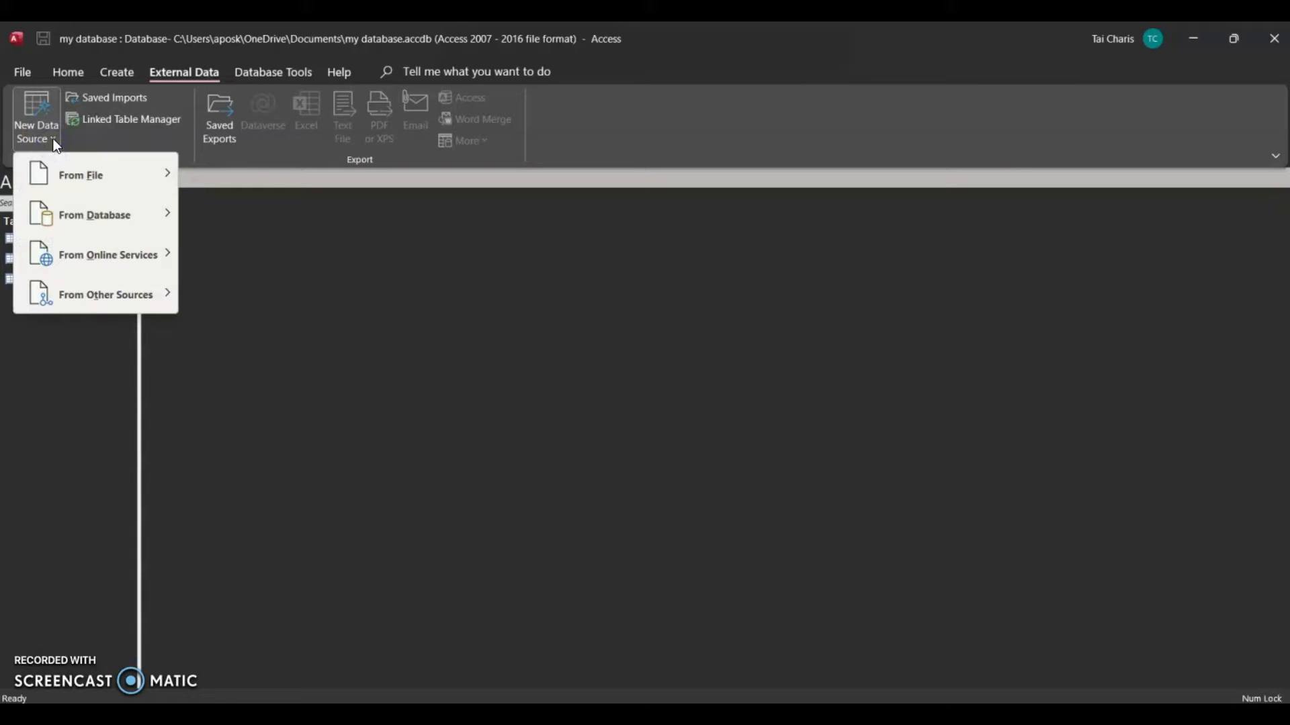
pyautogui.moveTo(57, 163)
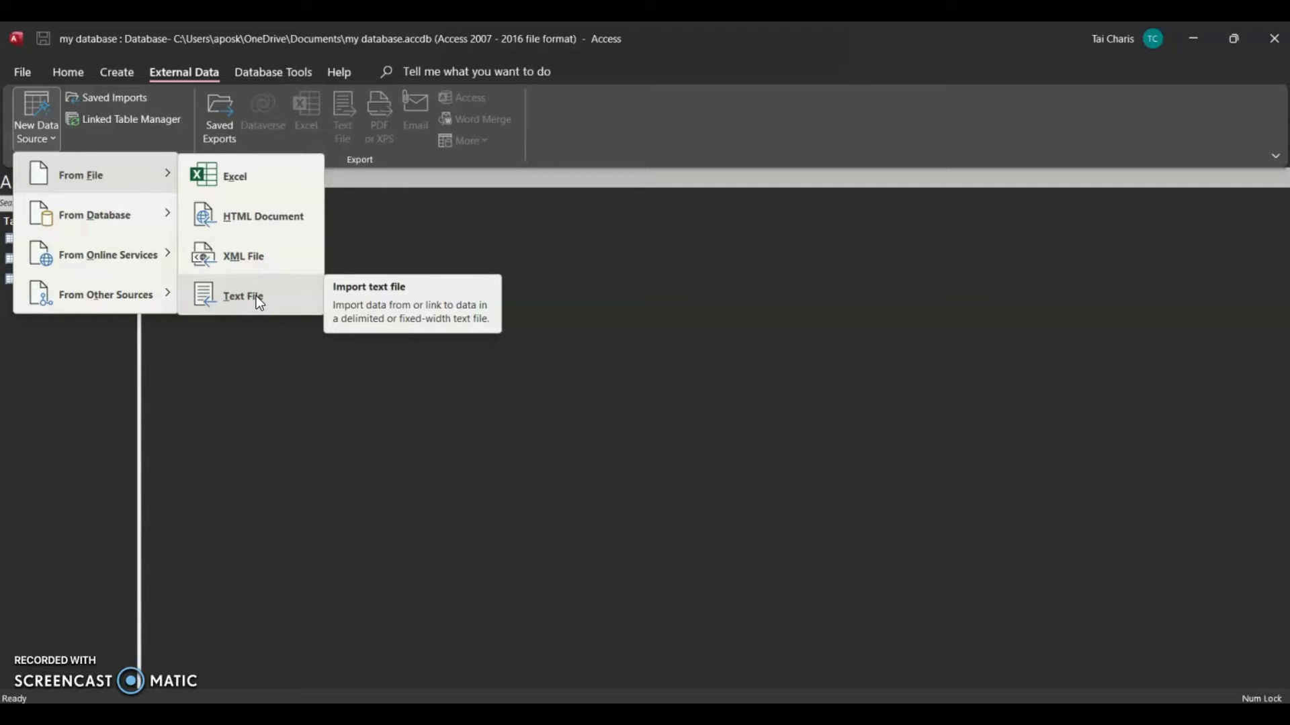
pyautogui.moveTo(148, 206)
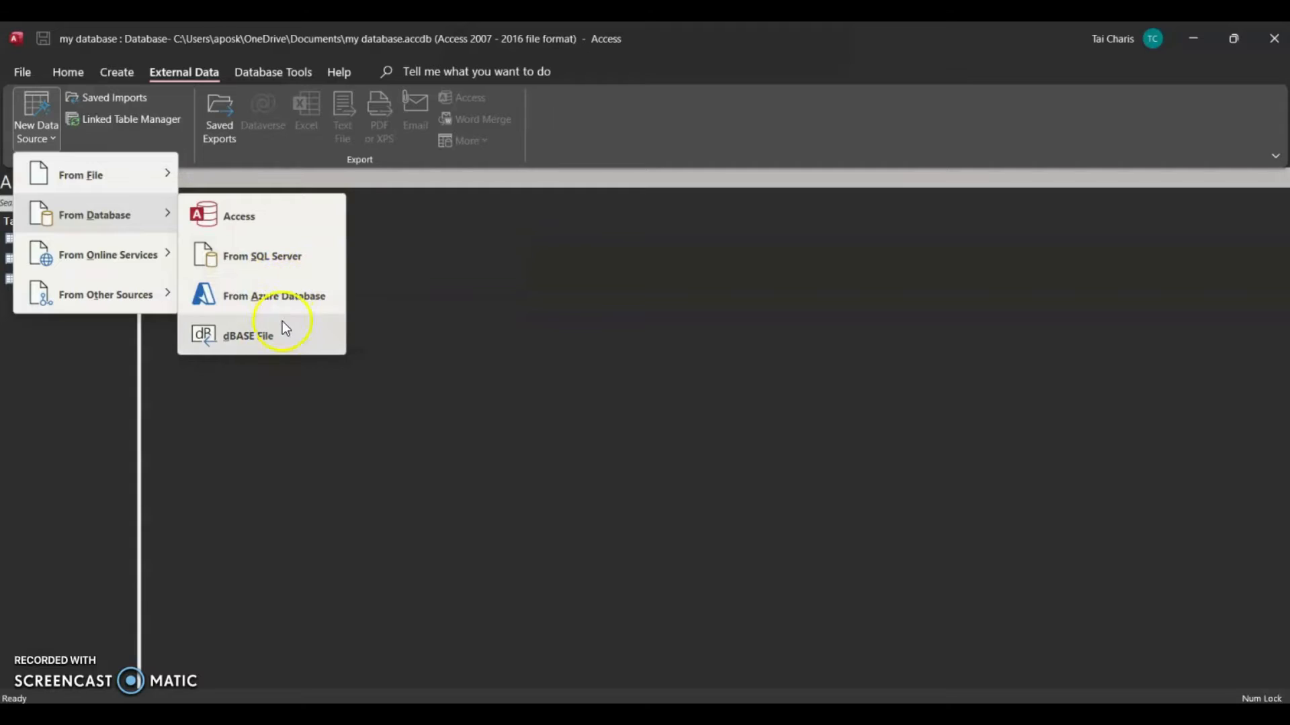
pyautogui.moveTo(94, 256)
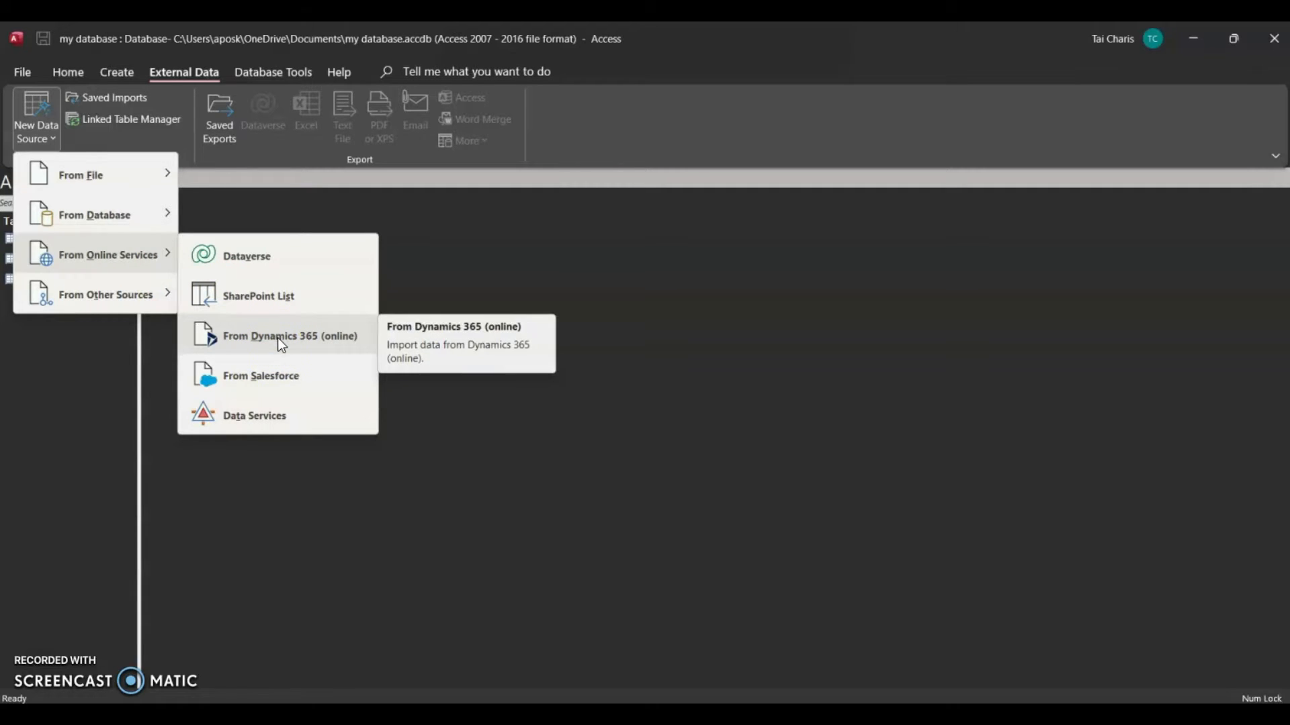
pyautogui.moveTo(119, 300)
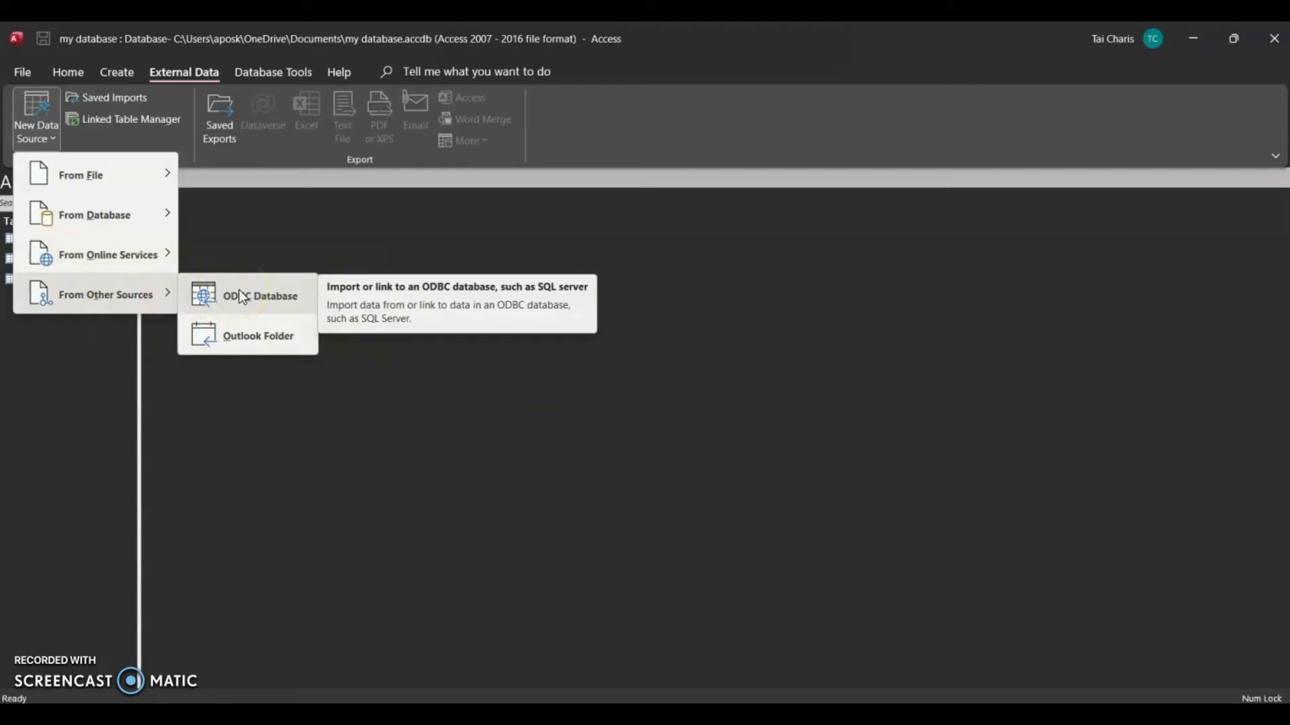
pyautogui.moveTo(119, 183)
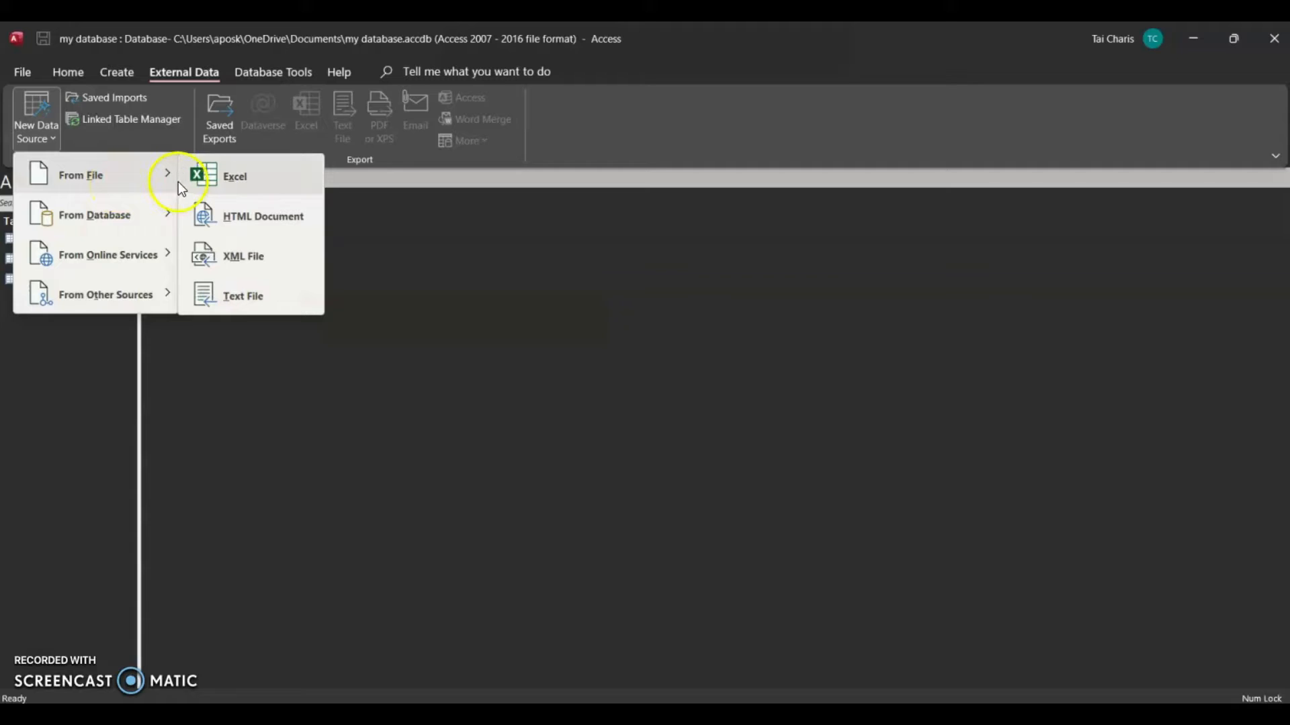
pyautogui.click(231, 179)
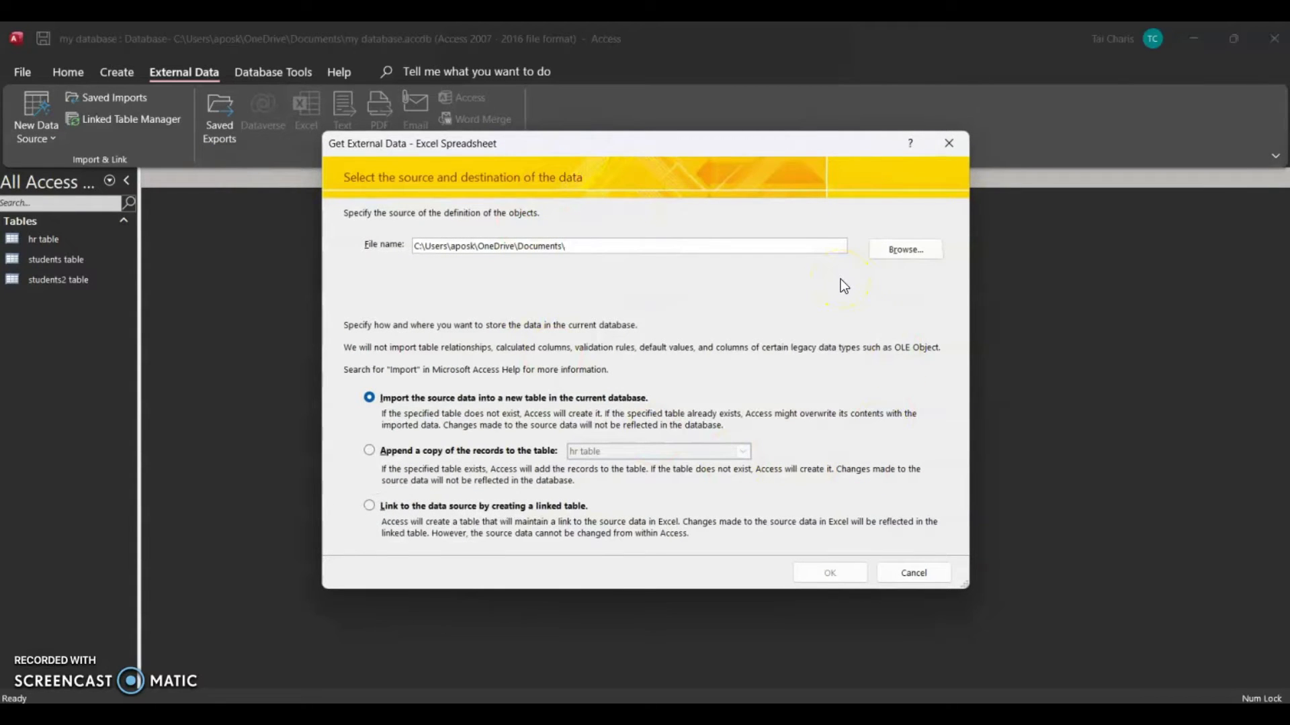
# Step: Choose the Employees Data - May Sample workbook in the Access folder under Downloads as the import source
pyautogui.click(896, 254)
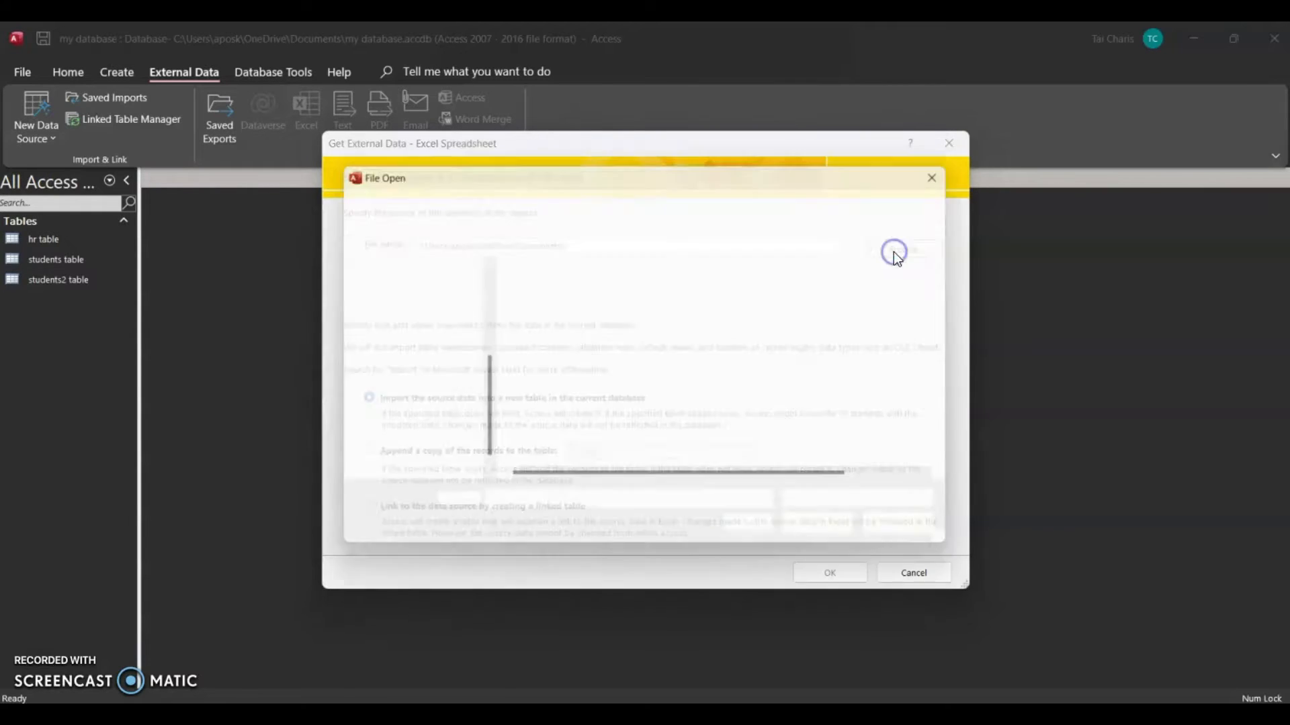
pyautogui.scroll(5, 415, 309)
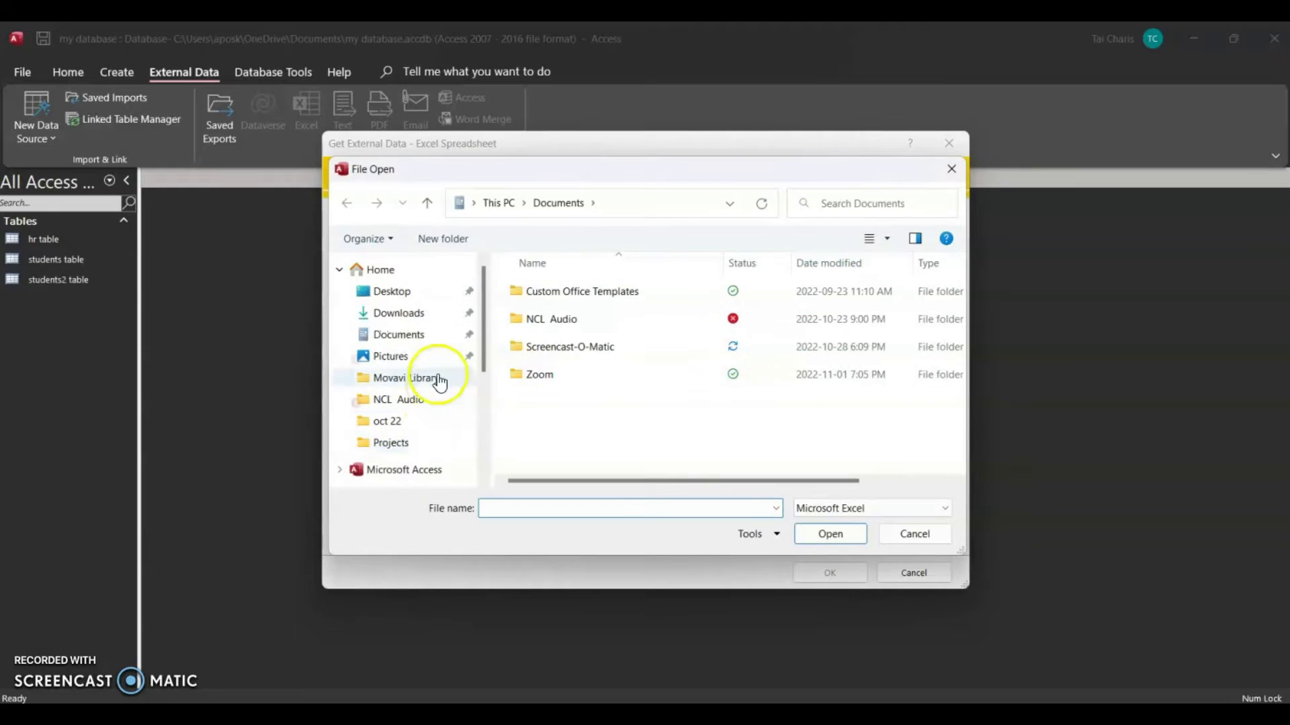
pyautogui.click(414, 314)
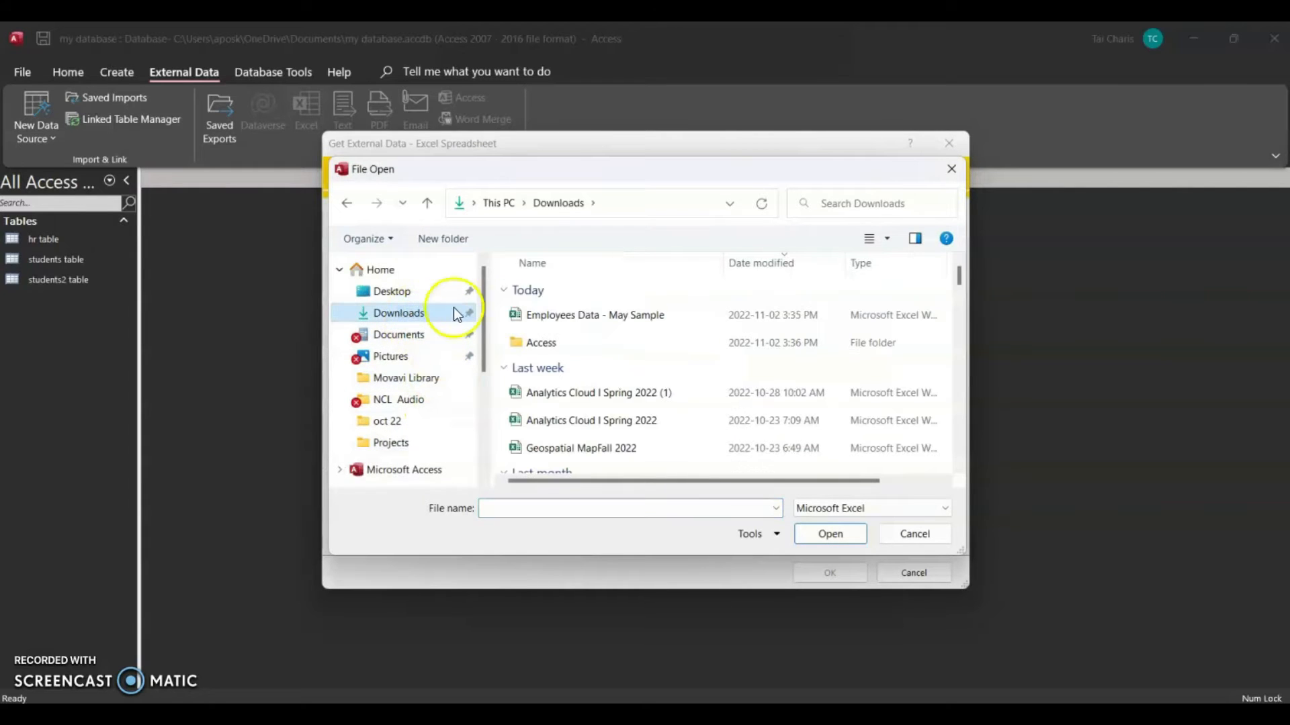
pyautogui.click(549, 343)
pyautogui.doubleClick(549, 343)
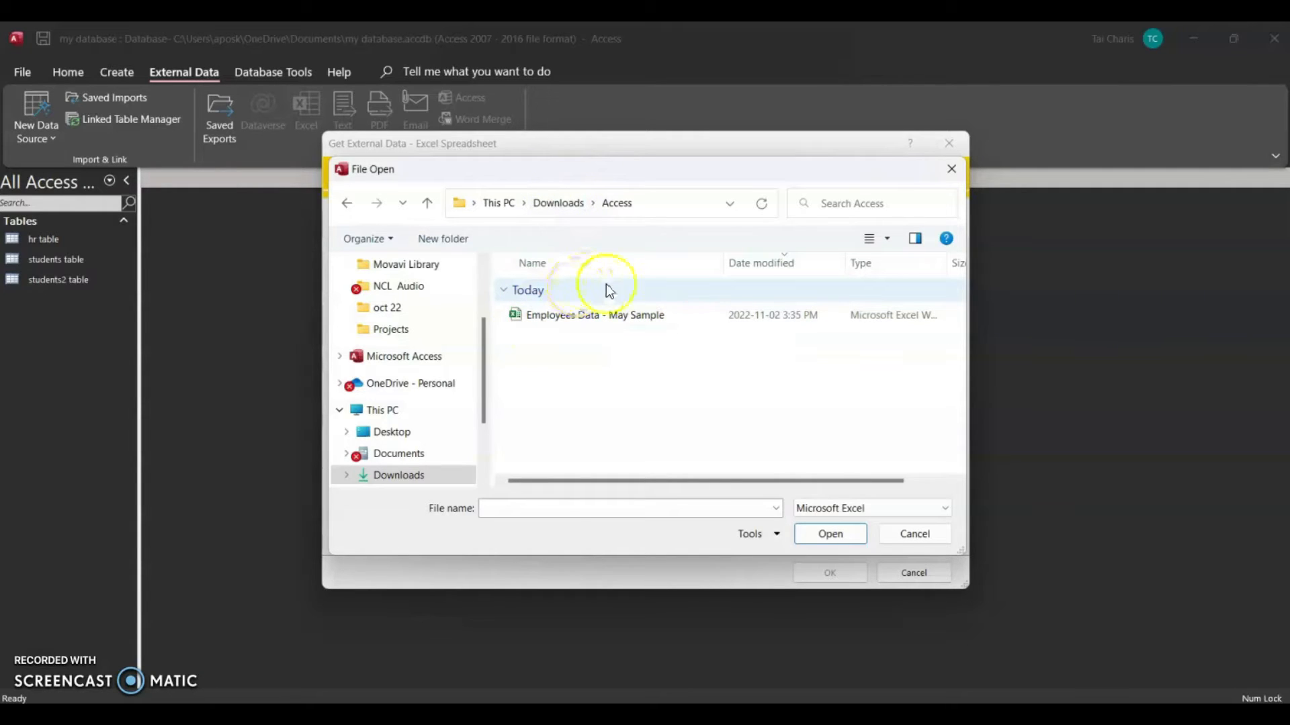
pyautogui.click(601, 319)
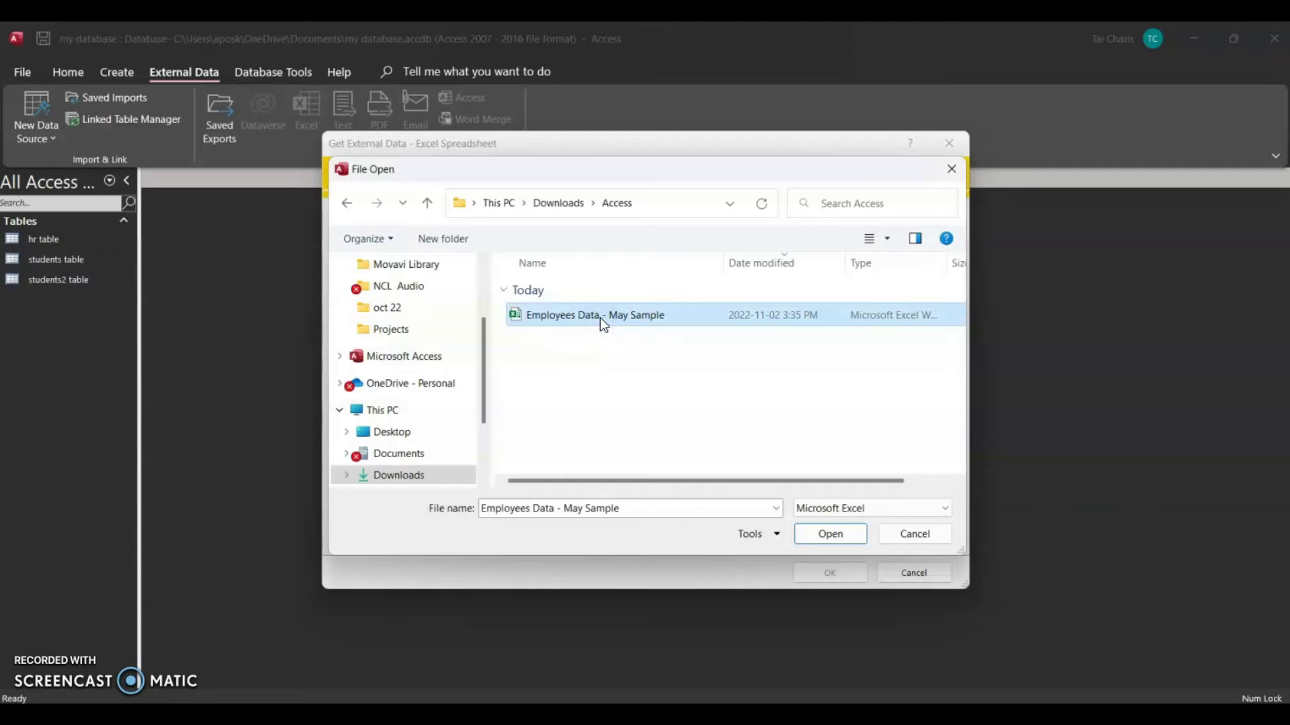
pyautogui.click(831, 534)
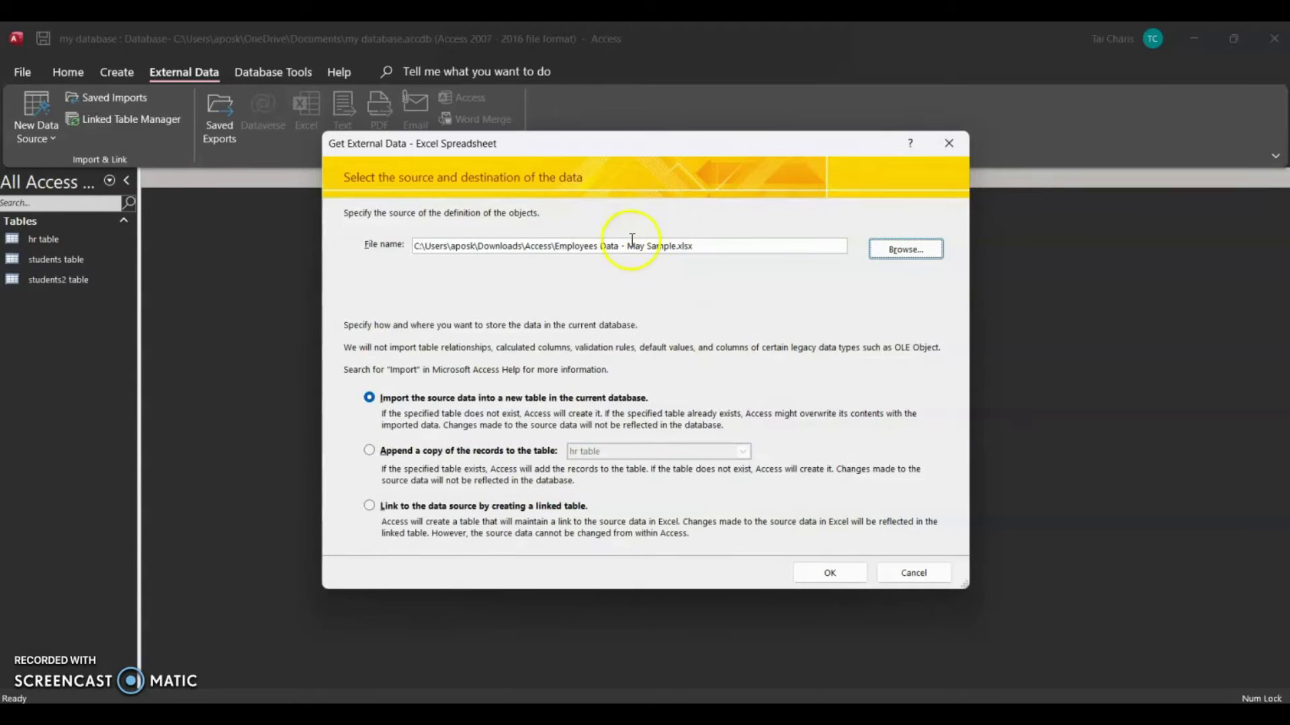
pyautogui.moveTo(555, 246); pyautogui.dragTo(712, 250)
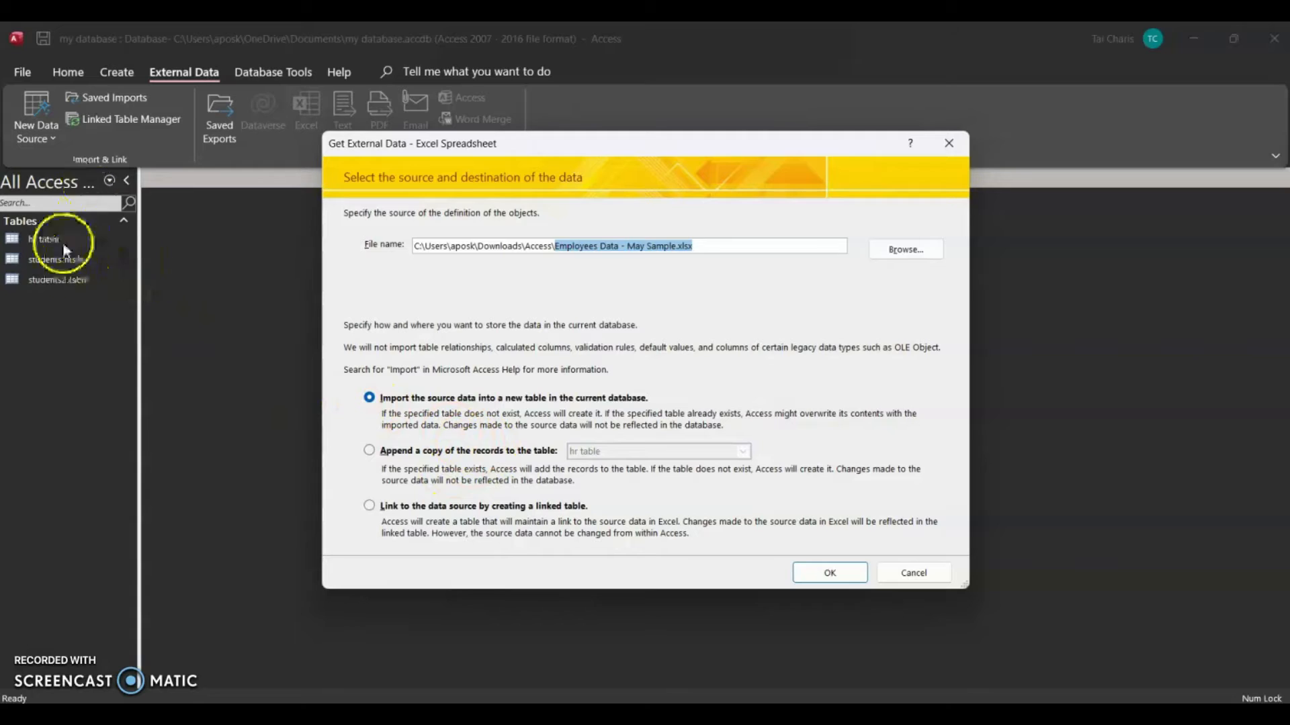
# Step: Set the import to append a copy of the records to hr table
pyautogui.click(427, 456)
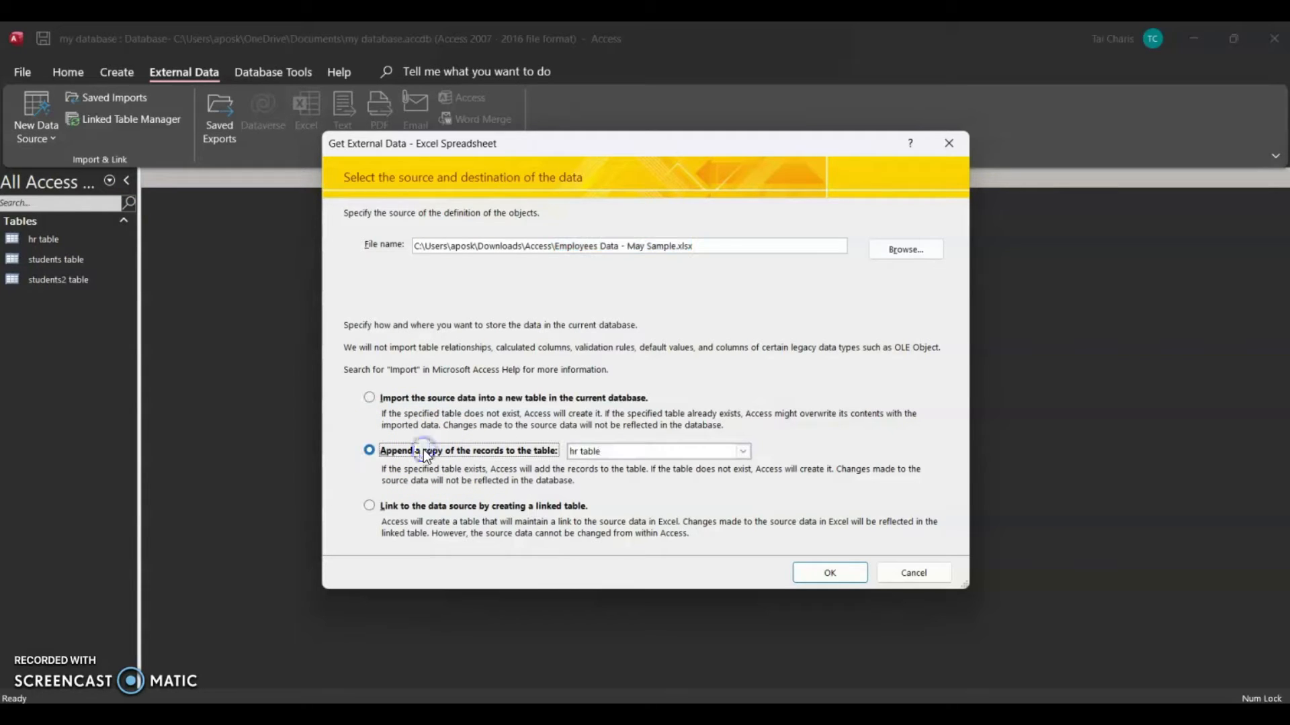
pyautogui.click(742, 452)
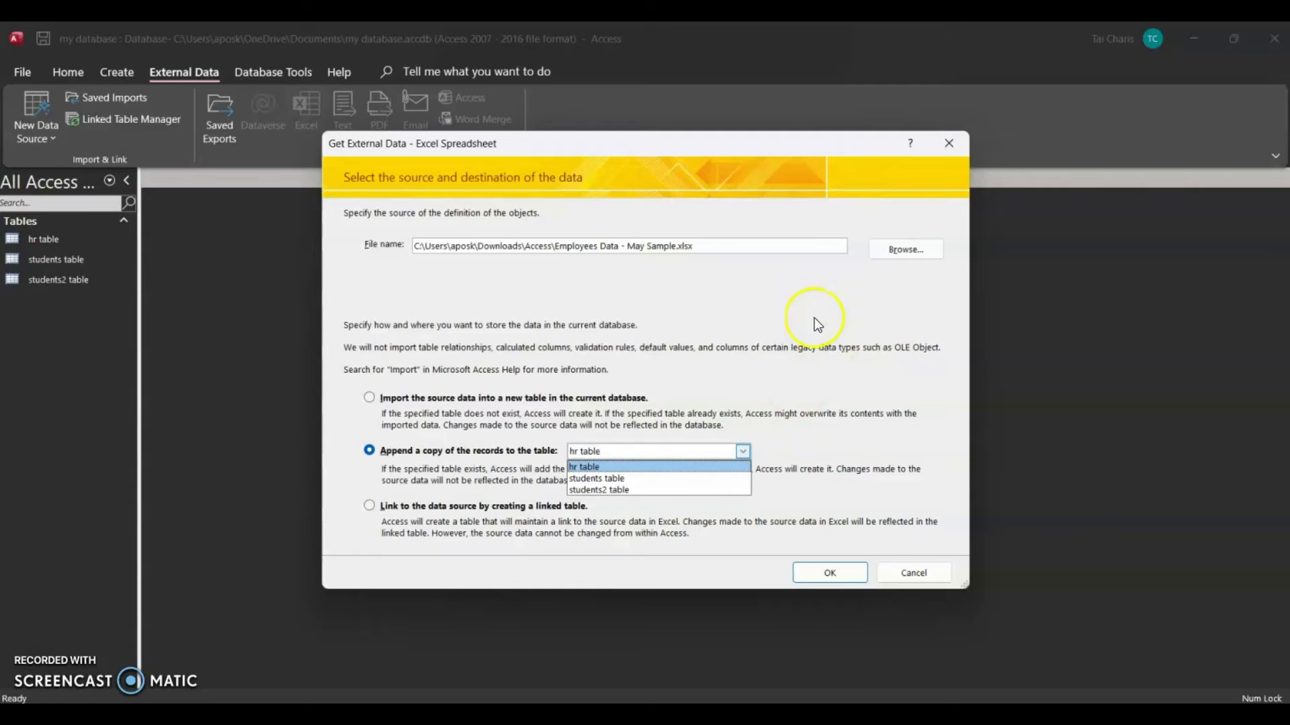
pyautogui.click(719, 250)
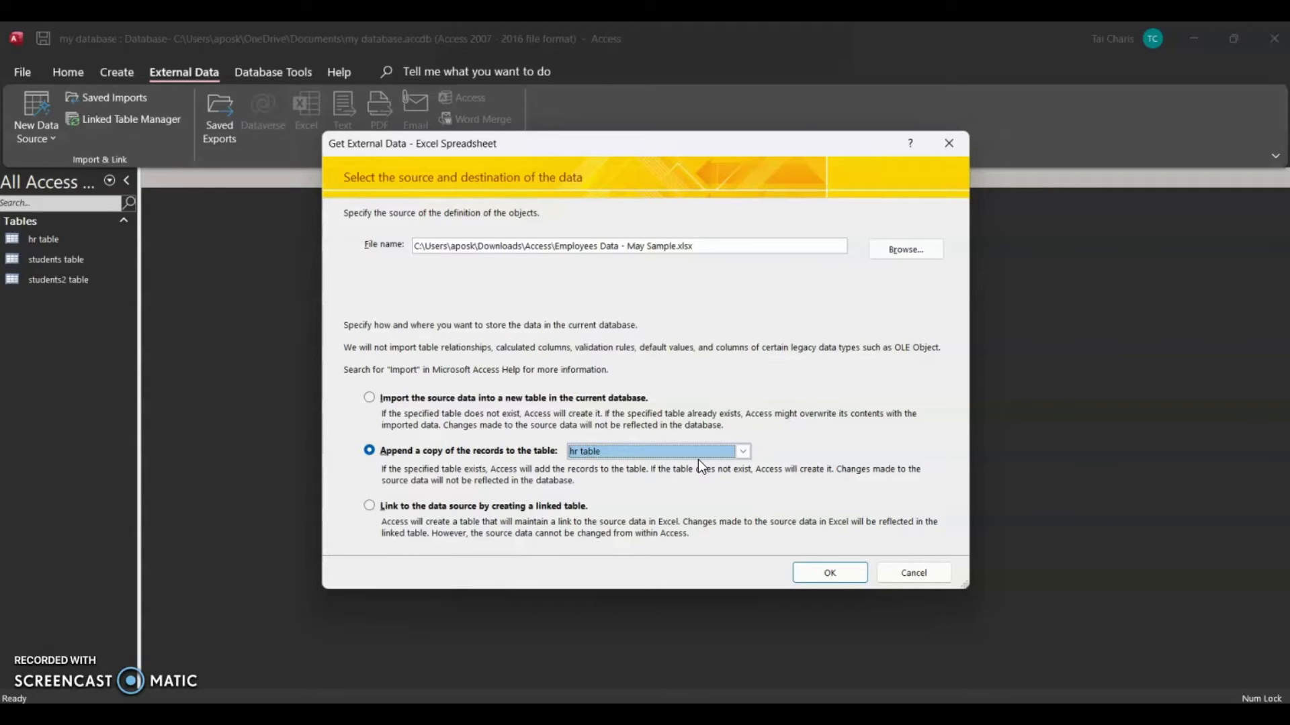
pyautogui.click(604, 458)
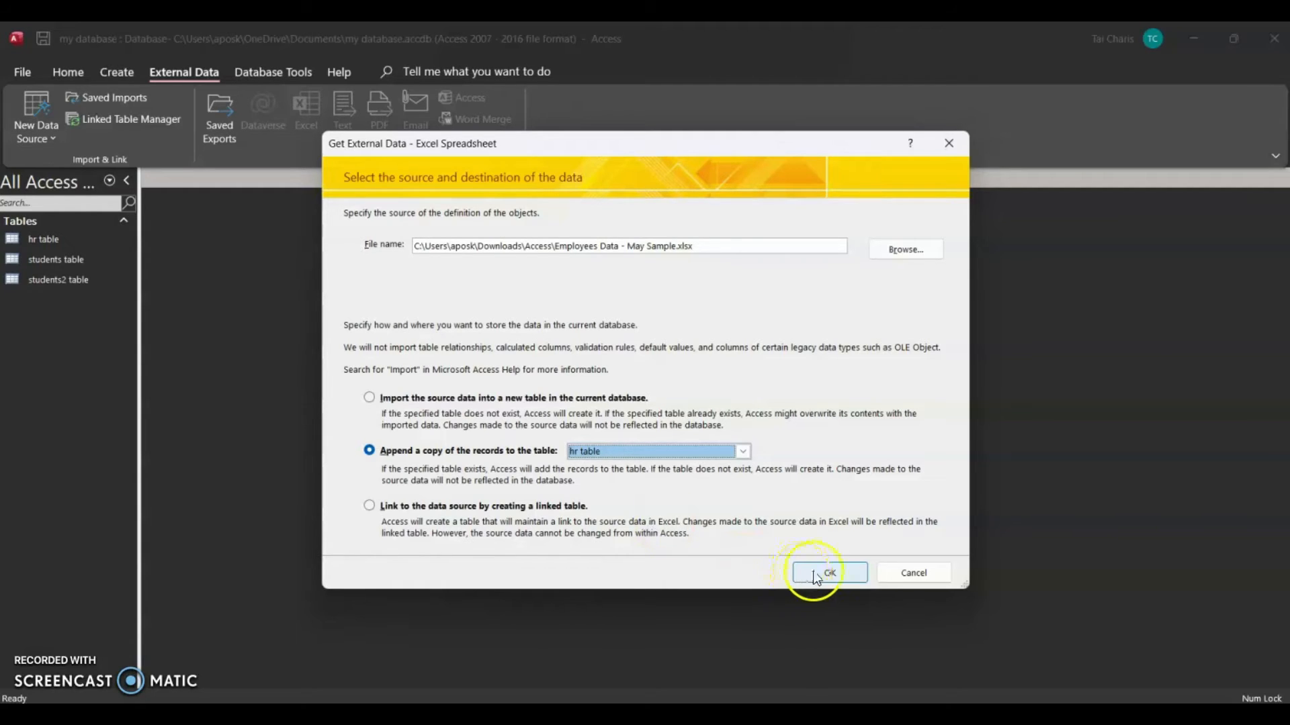
# Step: Set the import to place the source data into a new table in the current database and continue
pyautogui.click(446, 398)
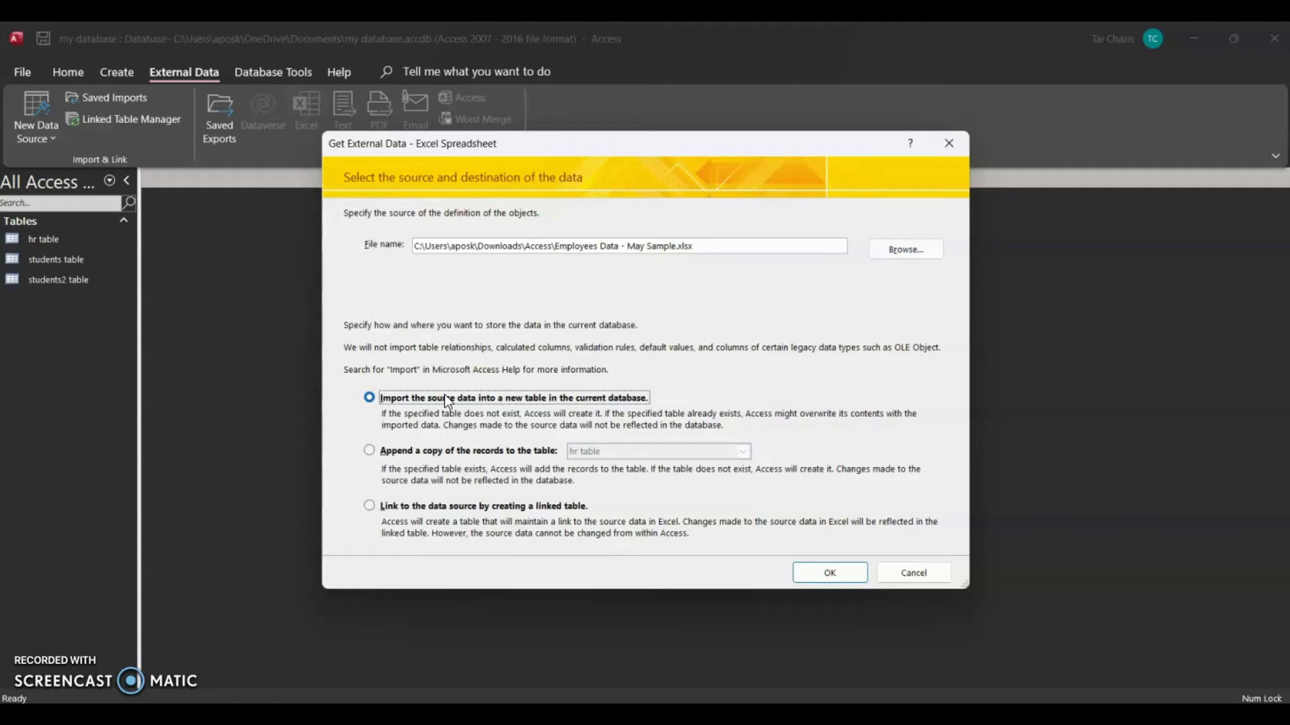
pyautogui.click(831, 578)
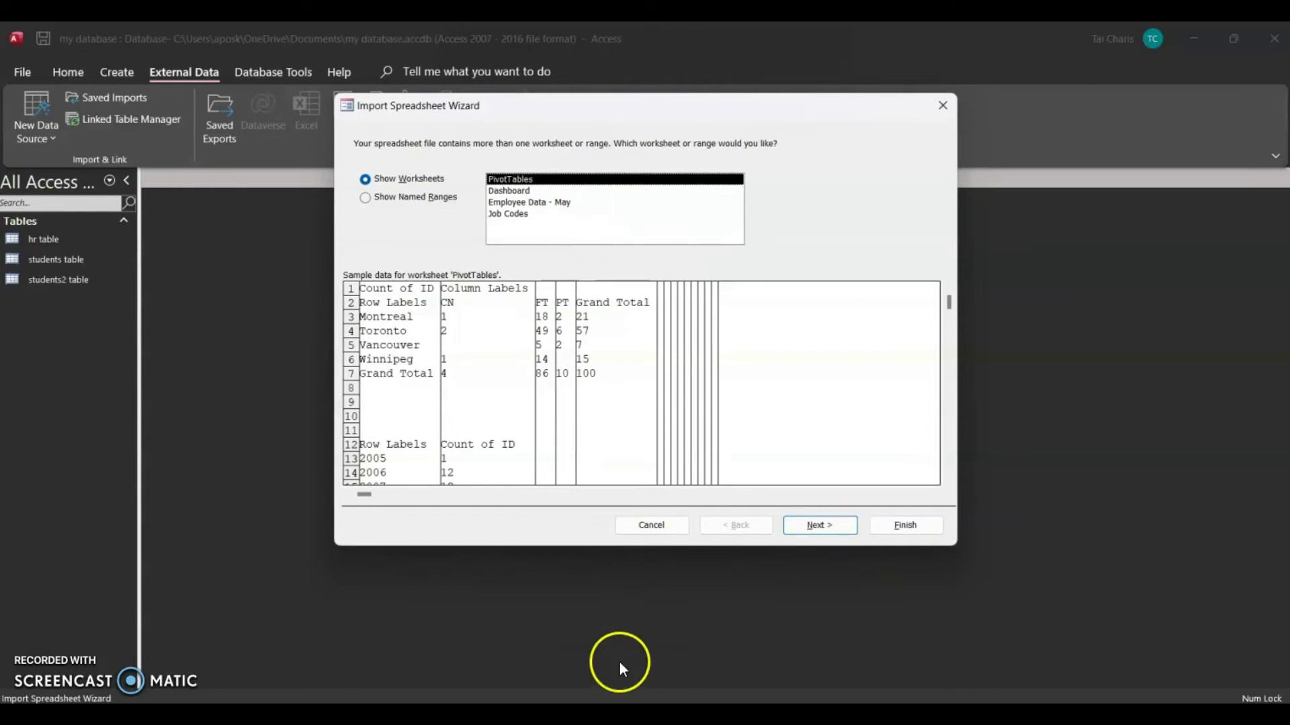
# Step: Switch to Excel, check the Employees Data - May Sample workbook for hidden sheets without unhiding any, and return to Access
pyautogui.moveTo(665, 702)
pyautogui.click(938, 652)
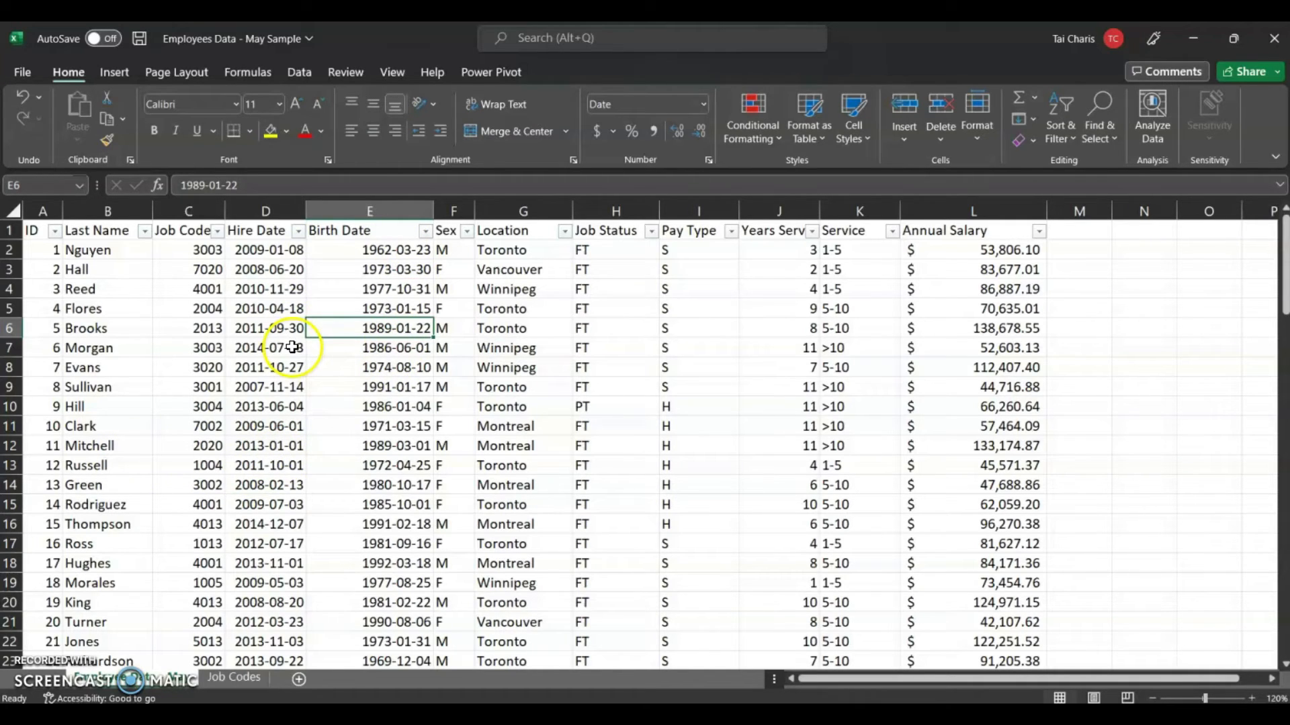
pyautogui.rightClick(228, 679)
pyautogui.click(274, 631)
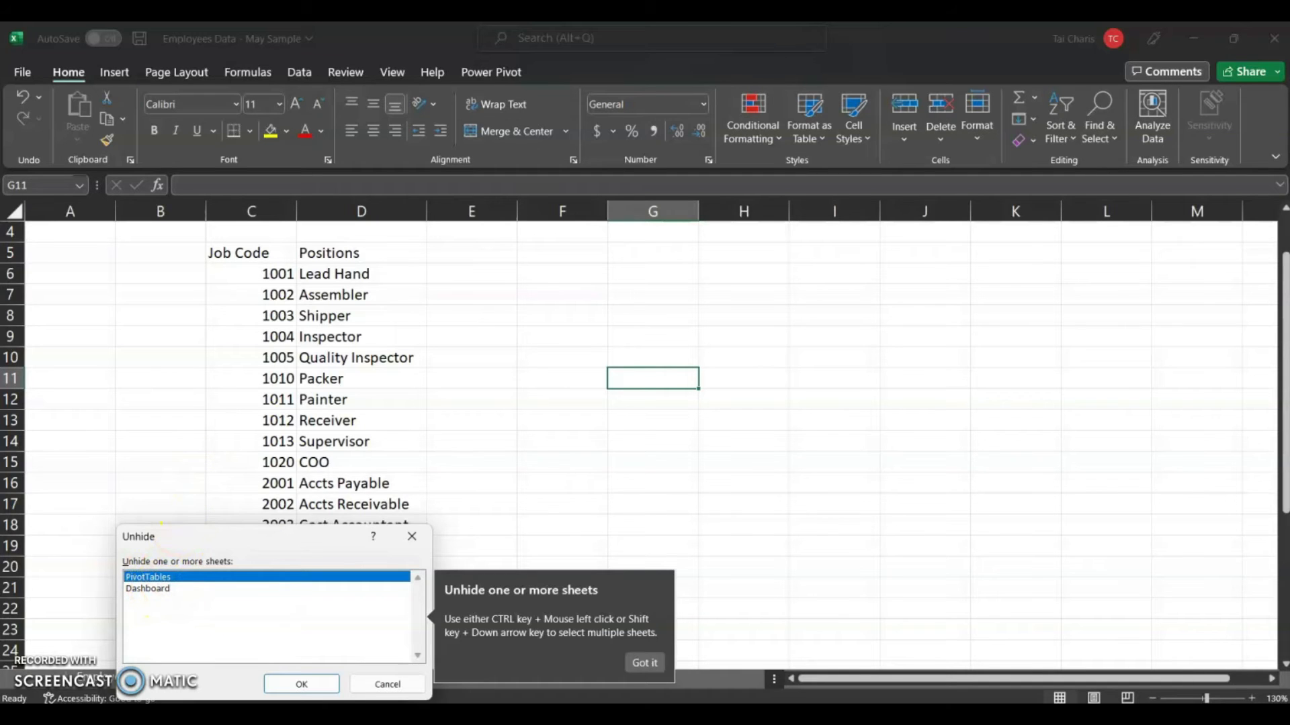
pyautogui.click(369, 688)
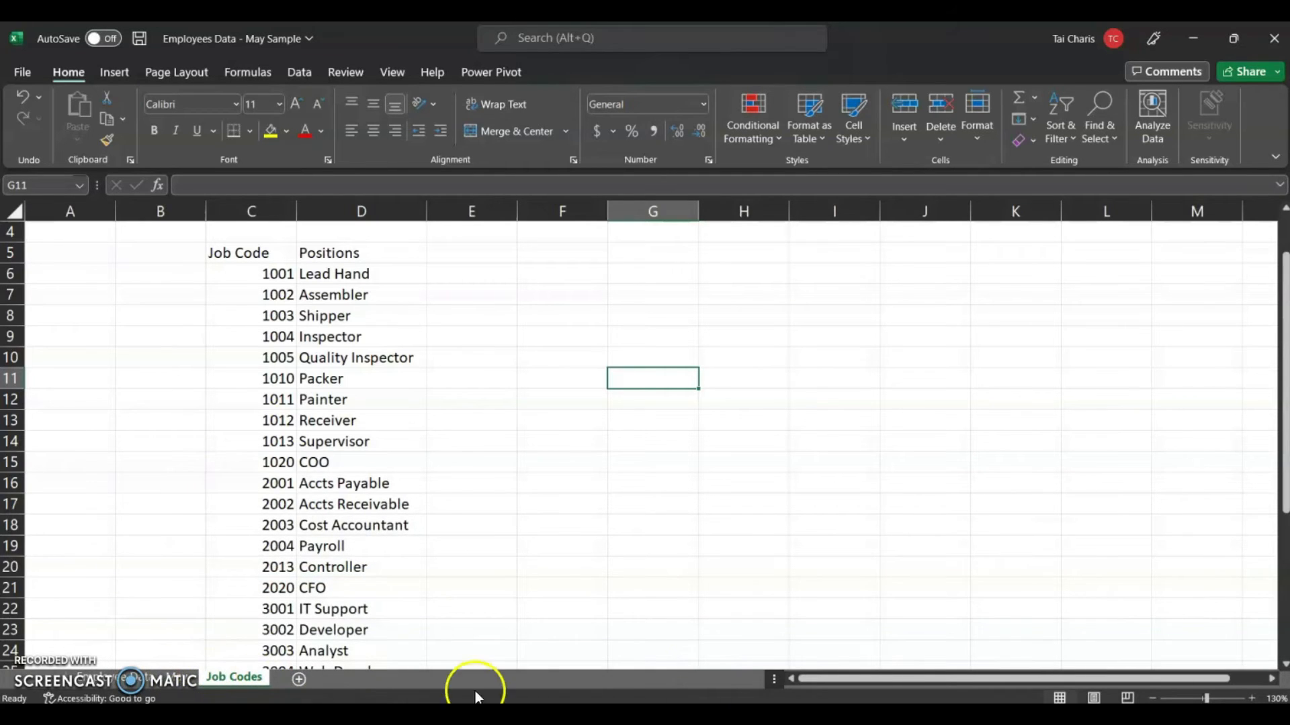
pyautogui.click(867, 710)
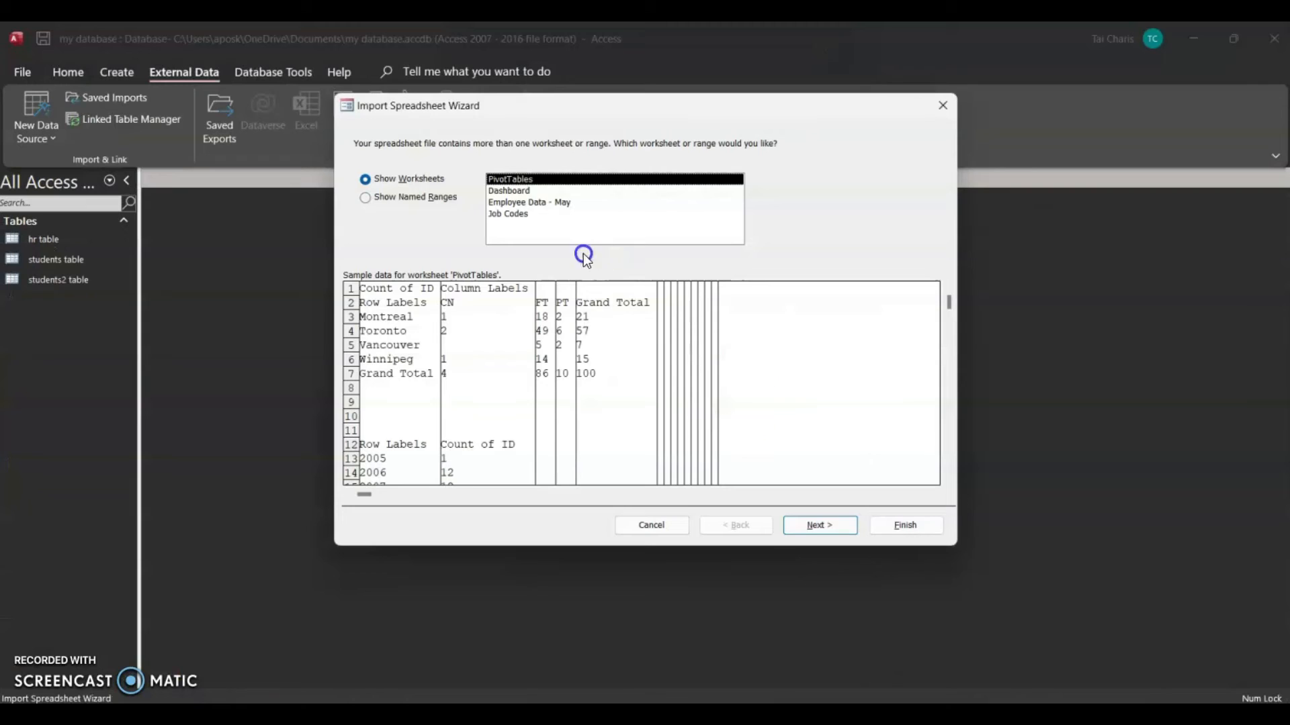
# Step: Choose the Employee Data - May worksheet for import and use its first row as column headings
pyautogui.click(561, 203)
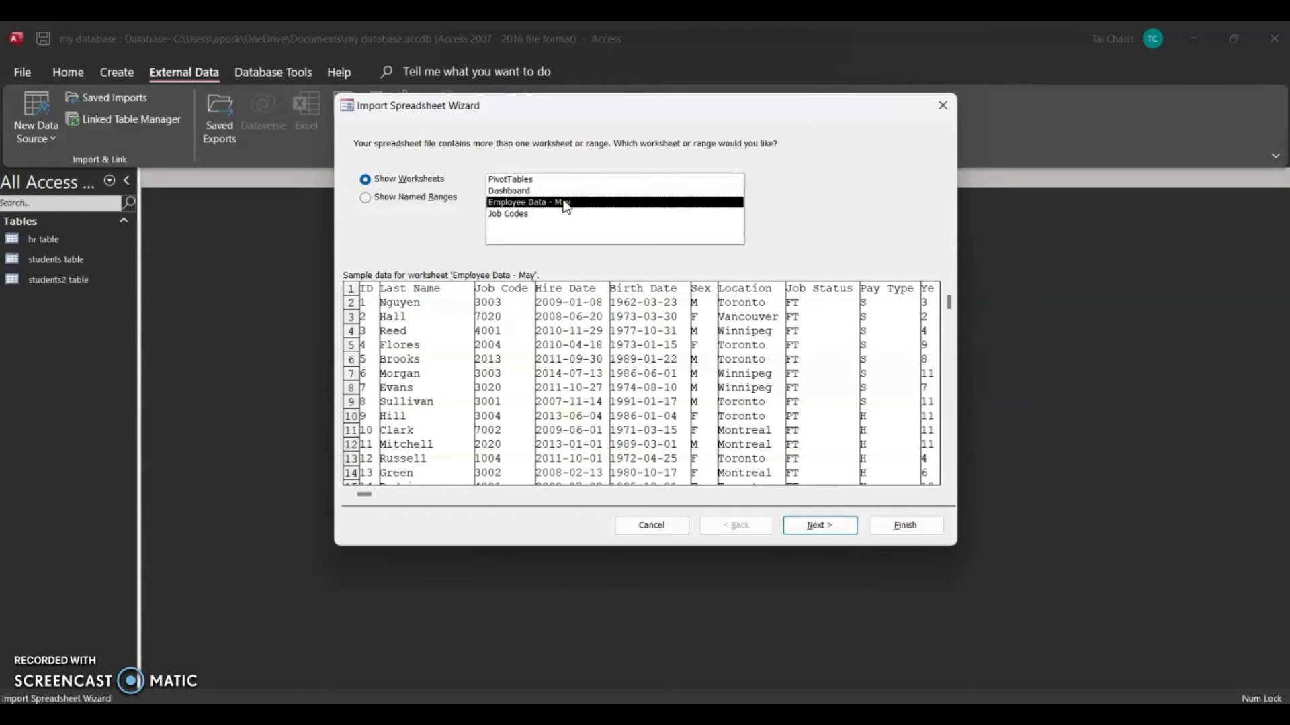
pyautogui.click(810, 529)
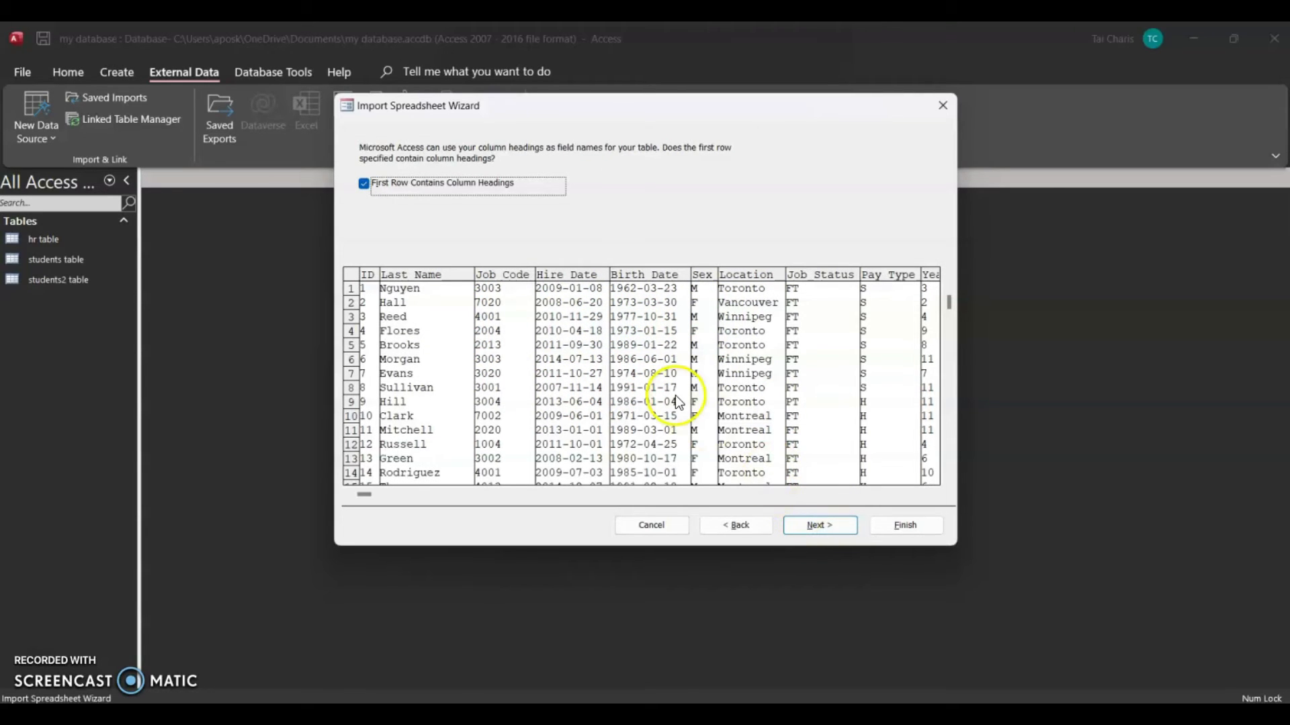
pyautogui.click(364, 184)
pyautogui.click(363, 184)
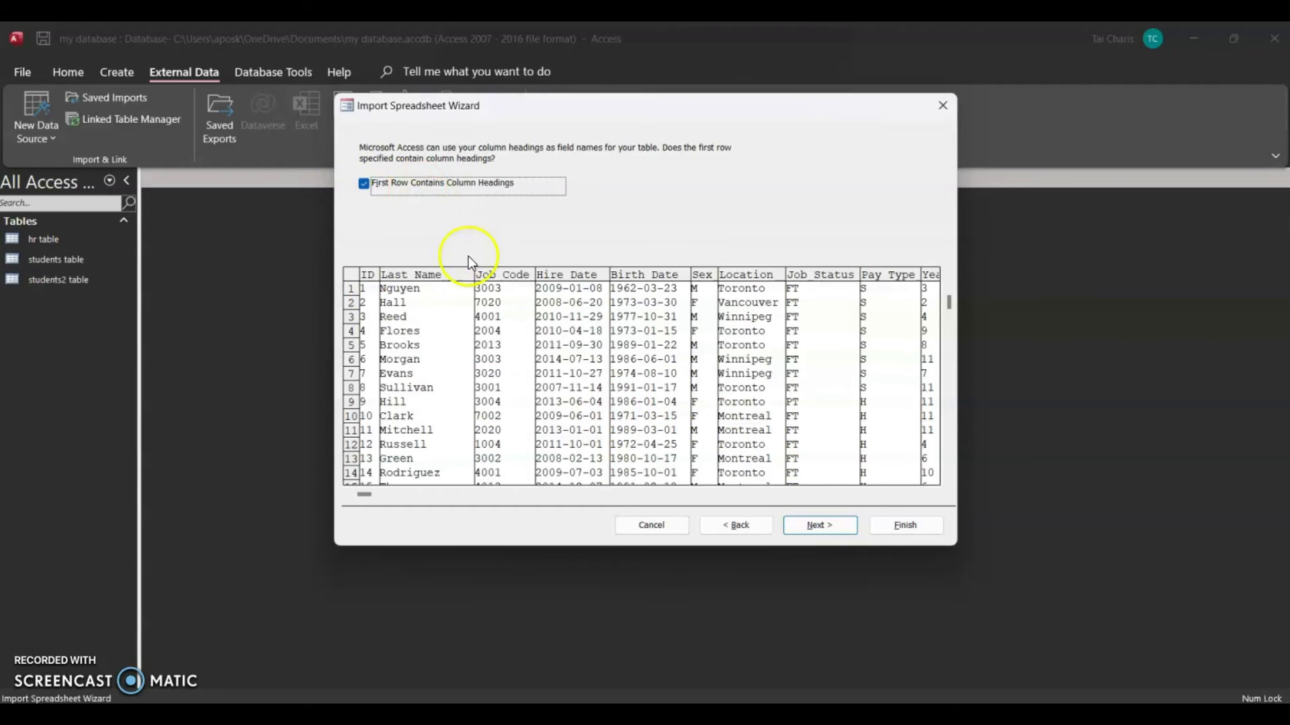
pyautogui.click(364, 184)
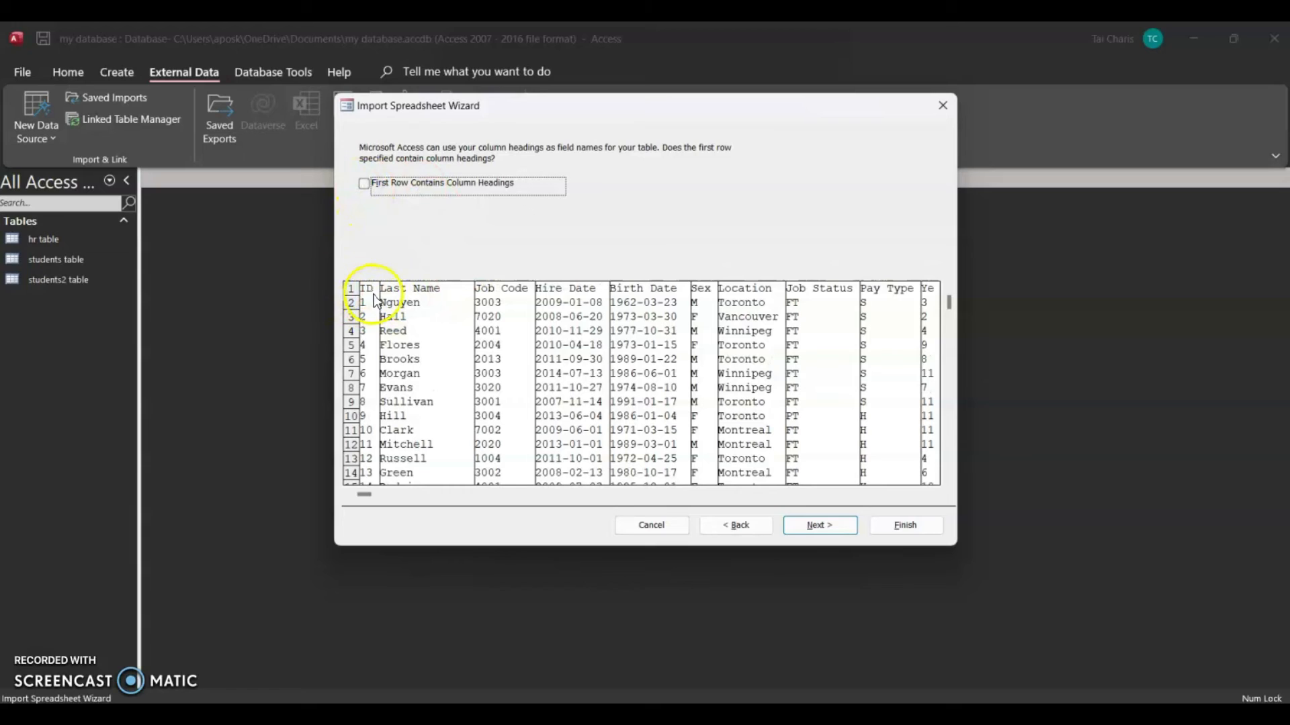
pyautogui.click(363, 183)
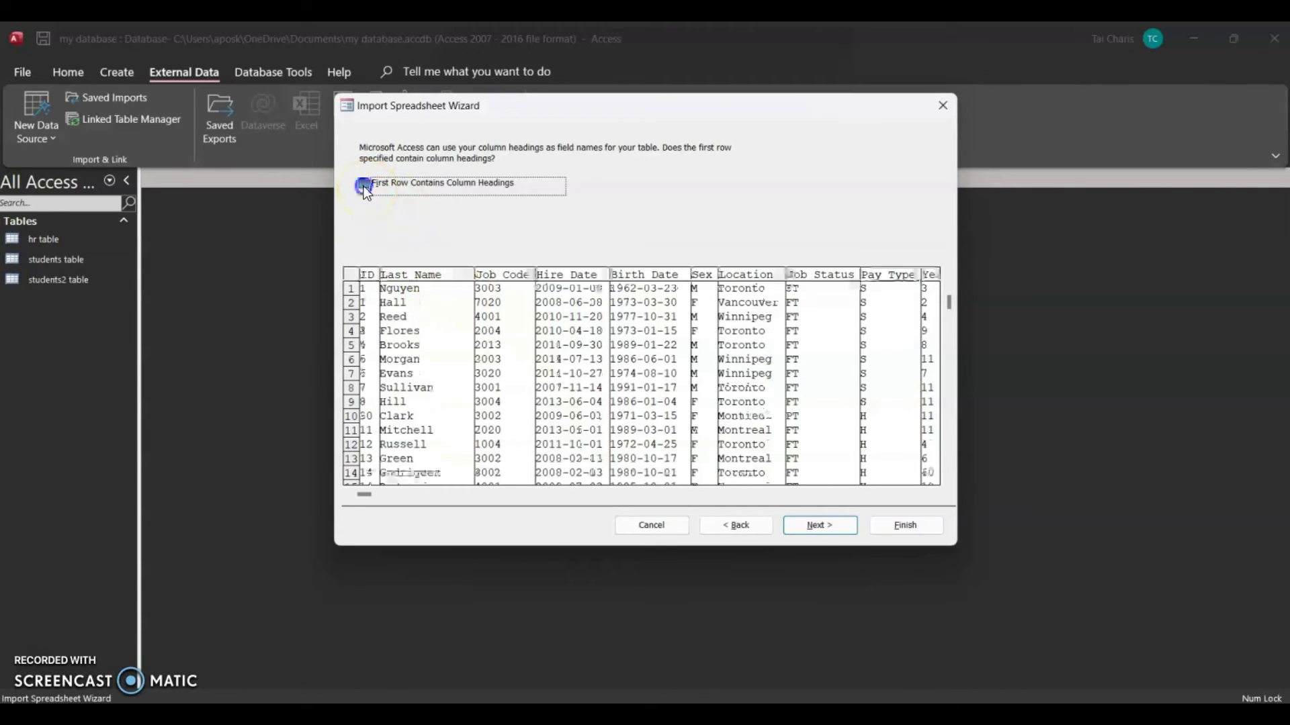
pyautogui.click(805, 526)
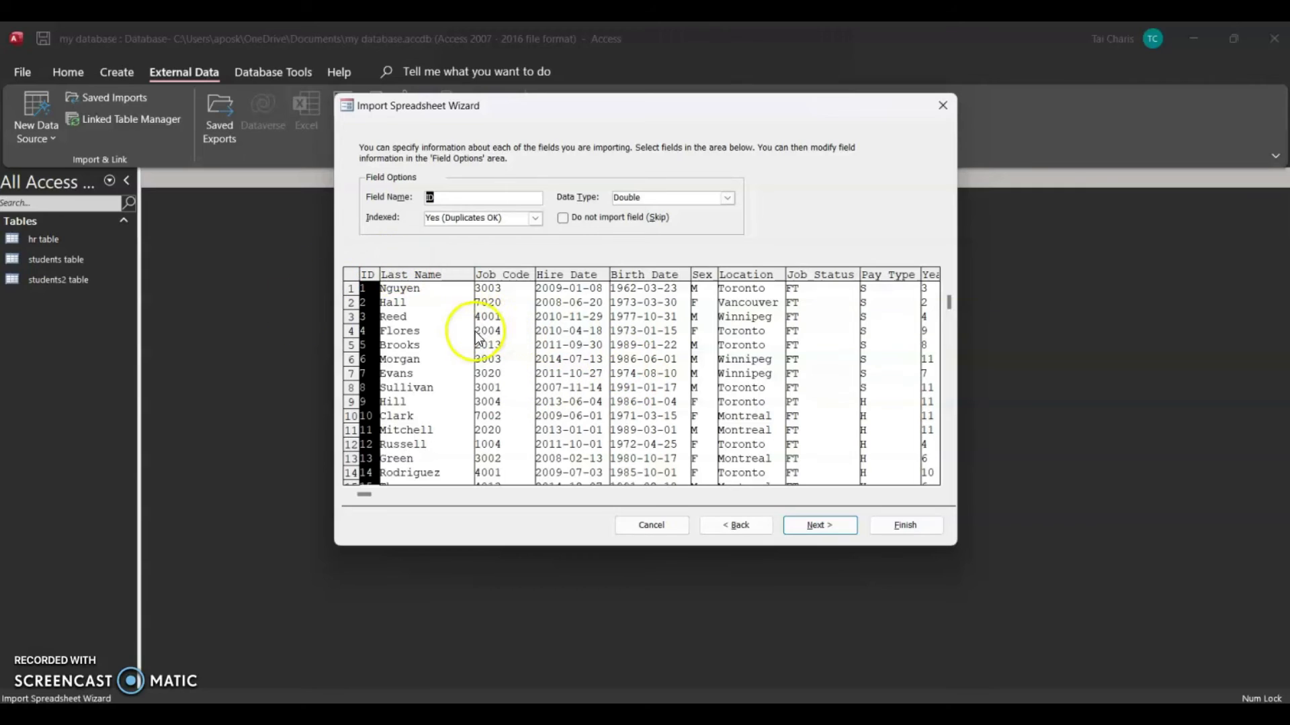
# Step: Try excluding the Last Name field from the import, and include it again
pyautogui.click(446, 335)
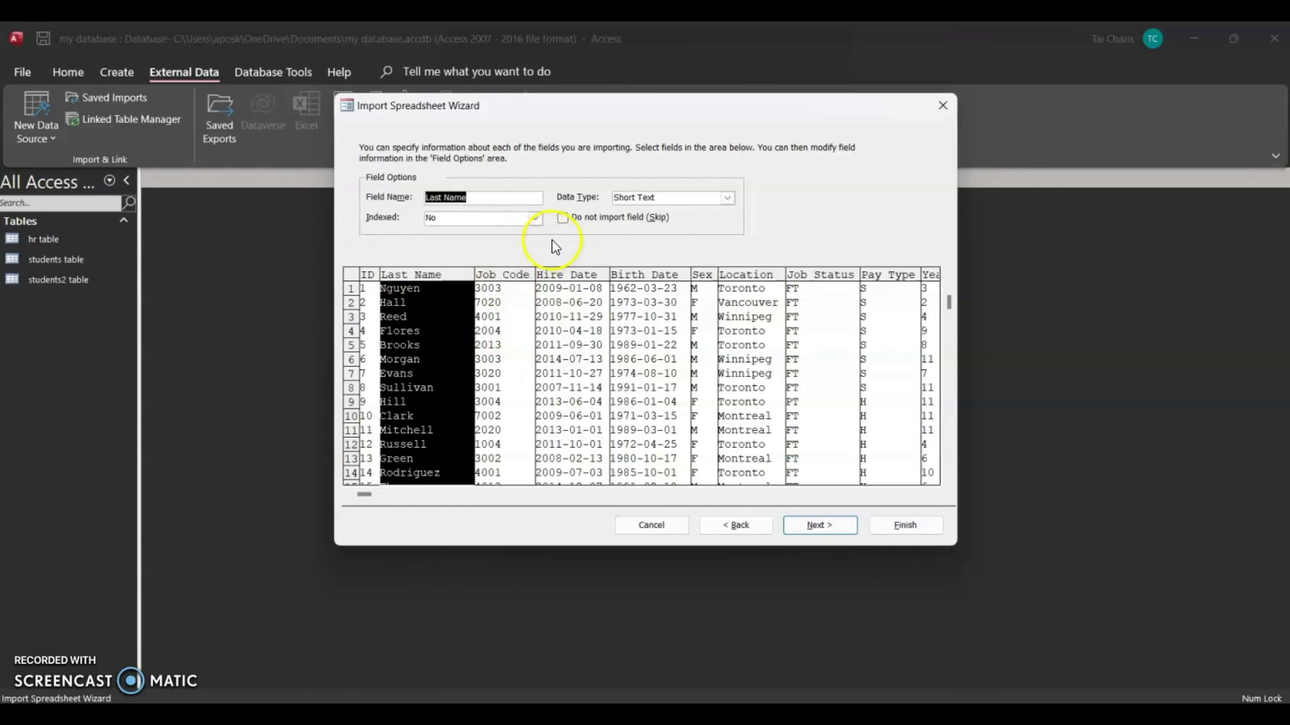
pyautogui.click(568, 228)
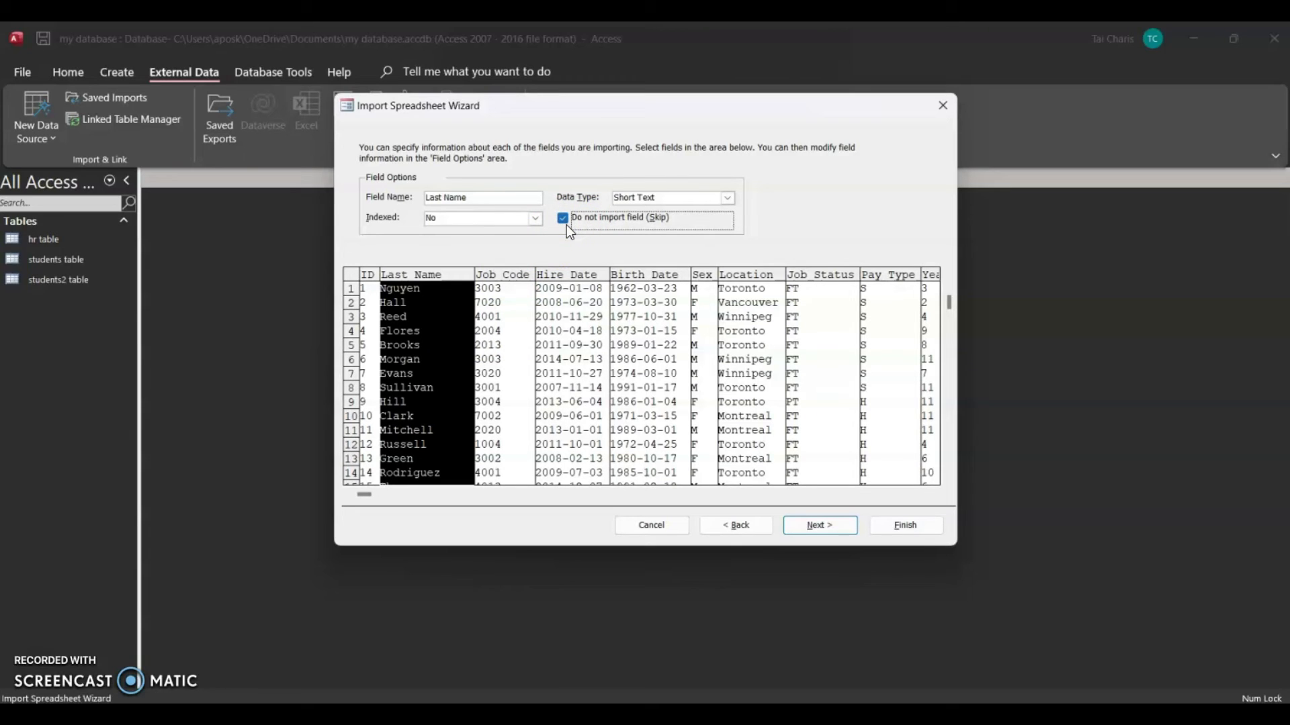
pyautogui.click(563, 218)
# Step: Examine the data types offered for the Last Name and Job Code fields and look over the remaining columns of the import preview
pyautogui.click(728, 198)
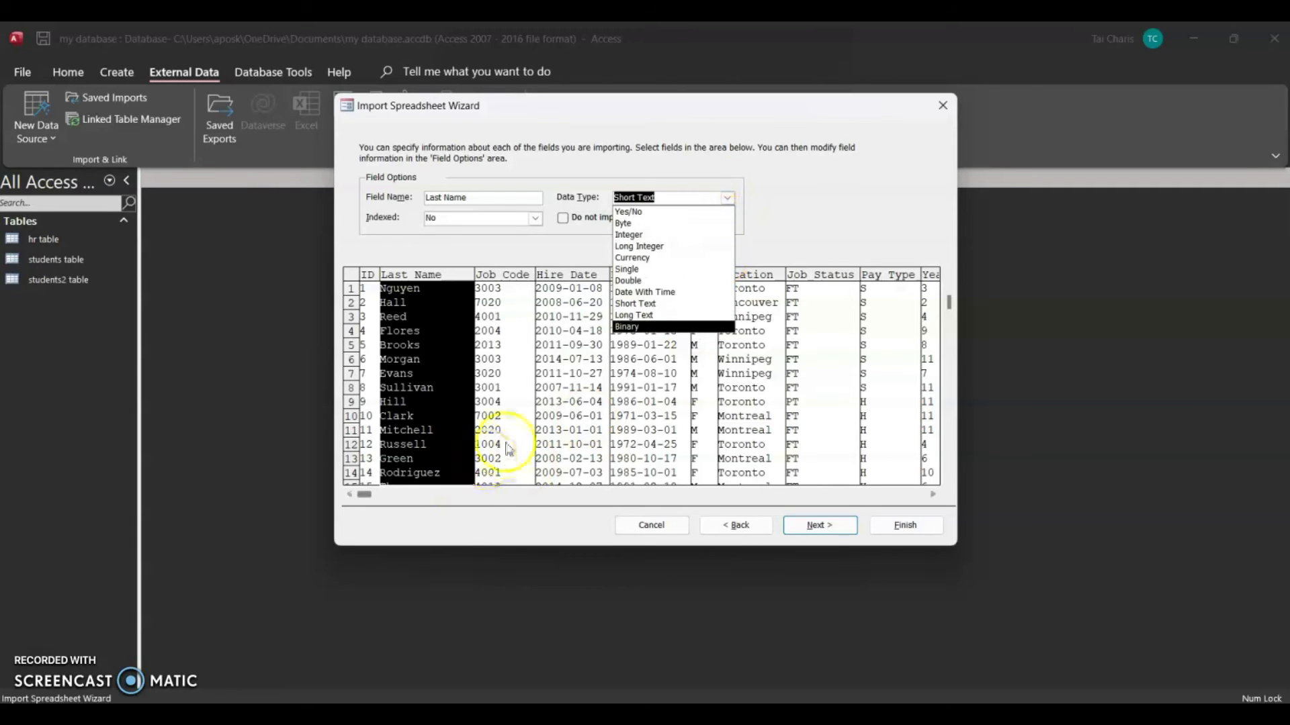
pyautogui.click(512, 375)
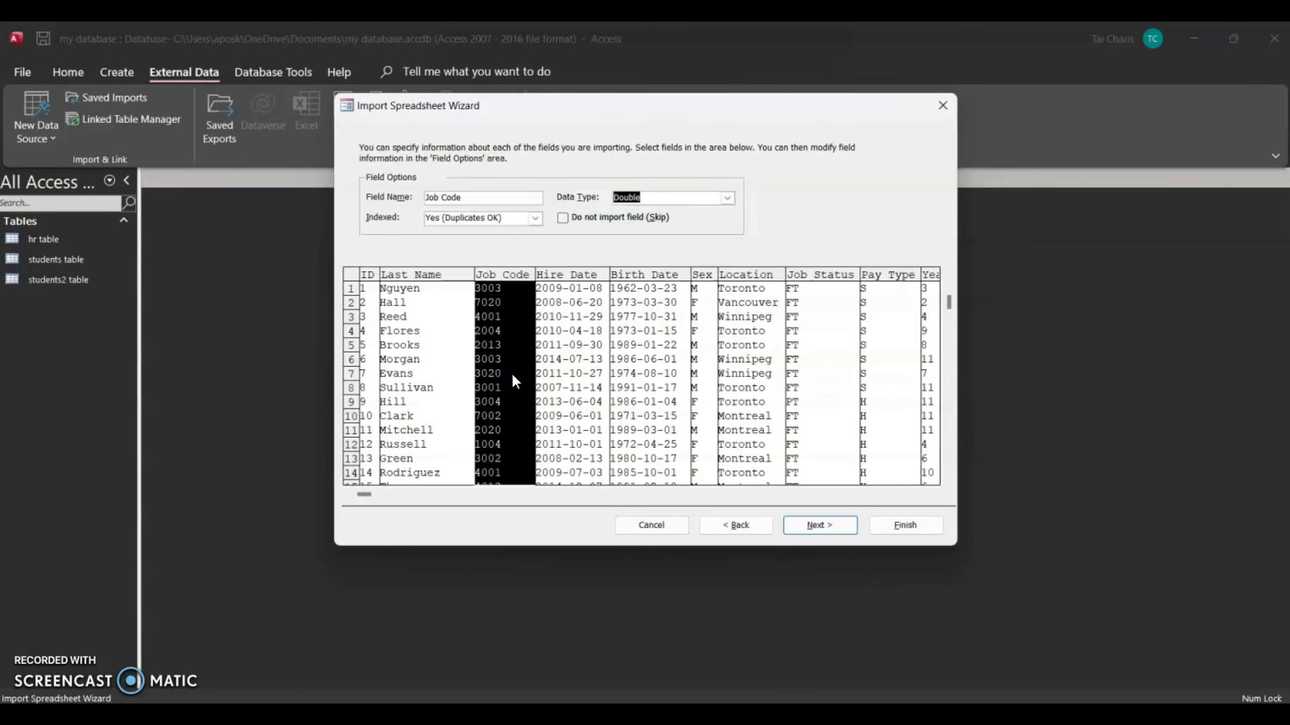
pyautogui.click(727, 198)
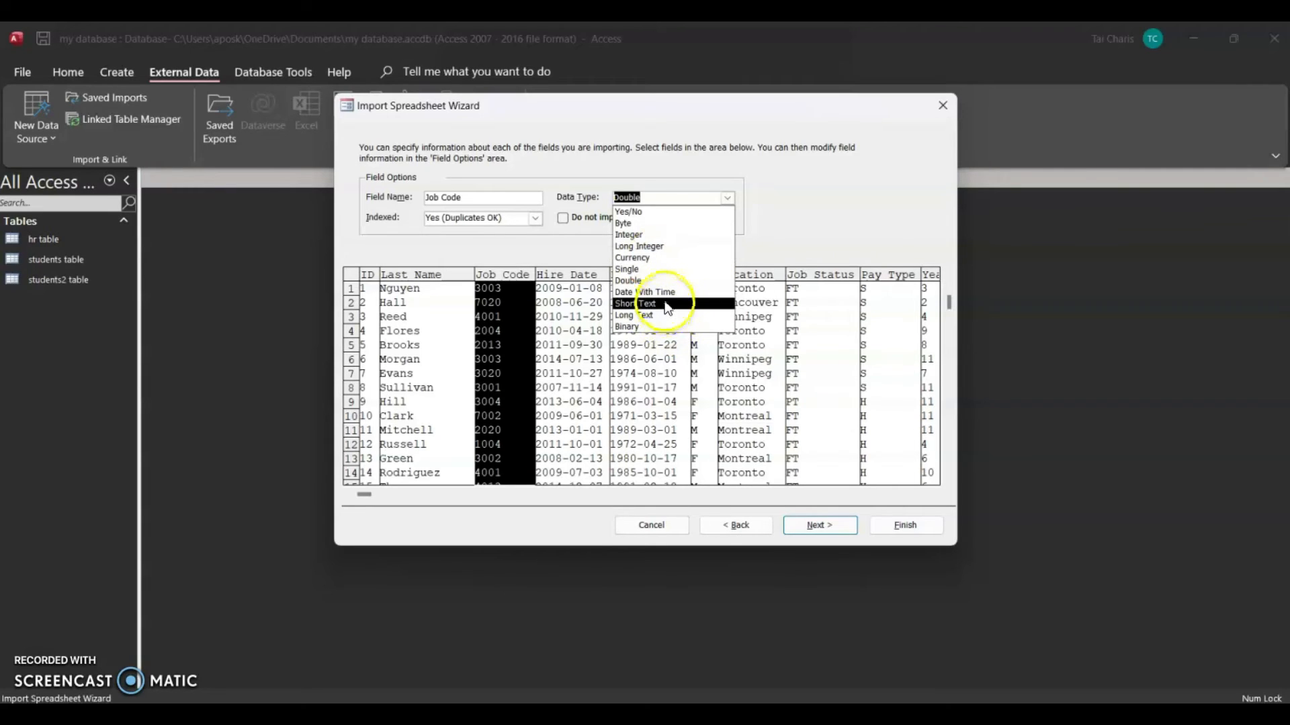
pyautogui.click(783, 211)
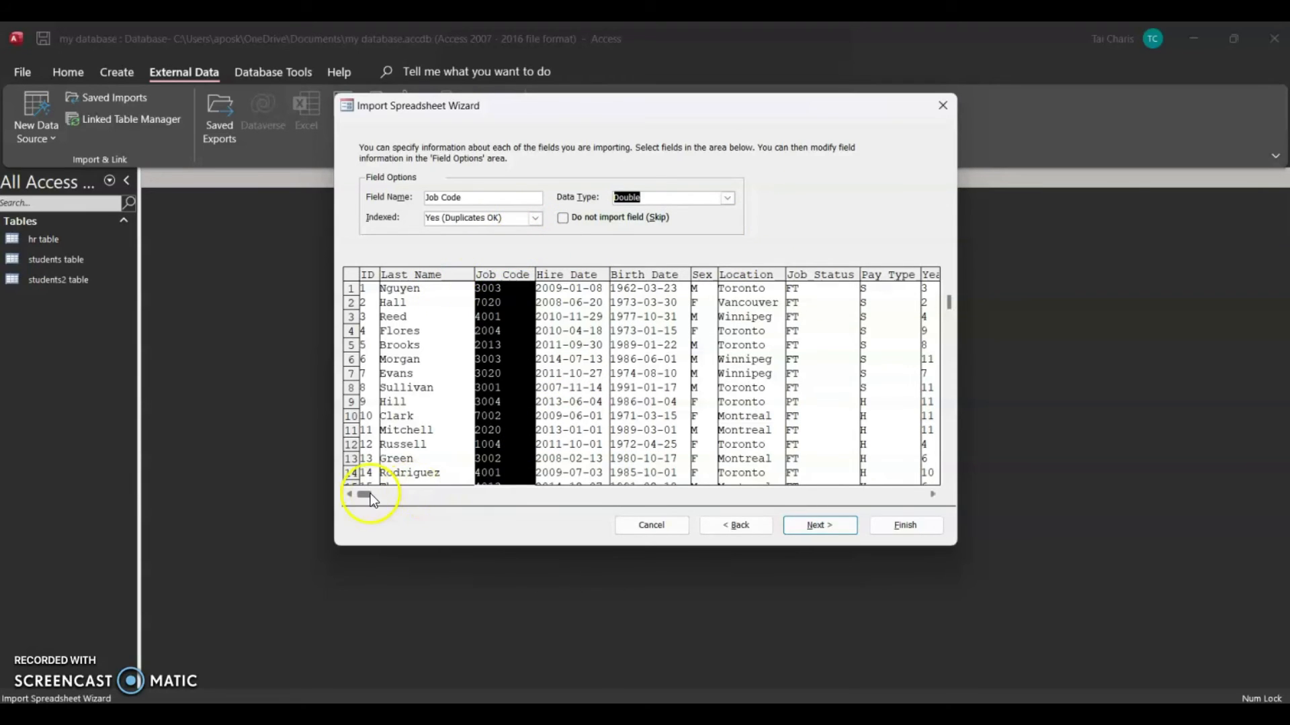
pyautogui.moveTo(364, 493); pyautogui.dragTo(560, 499)
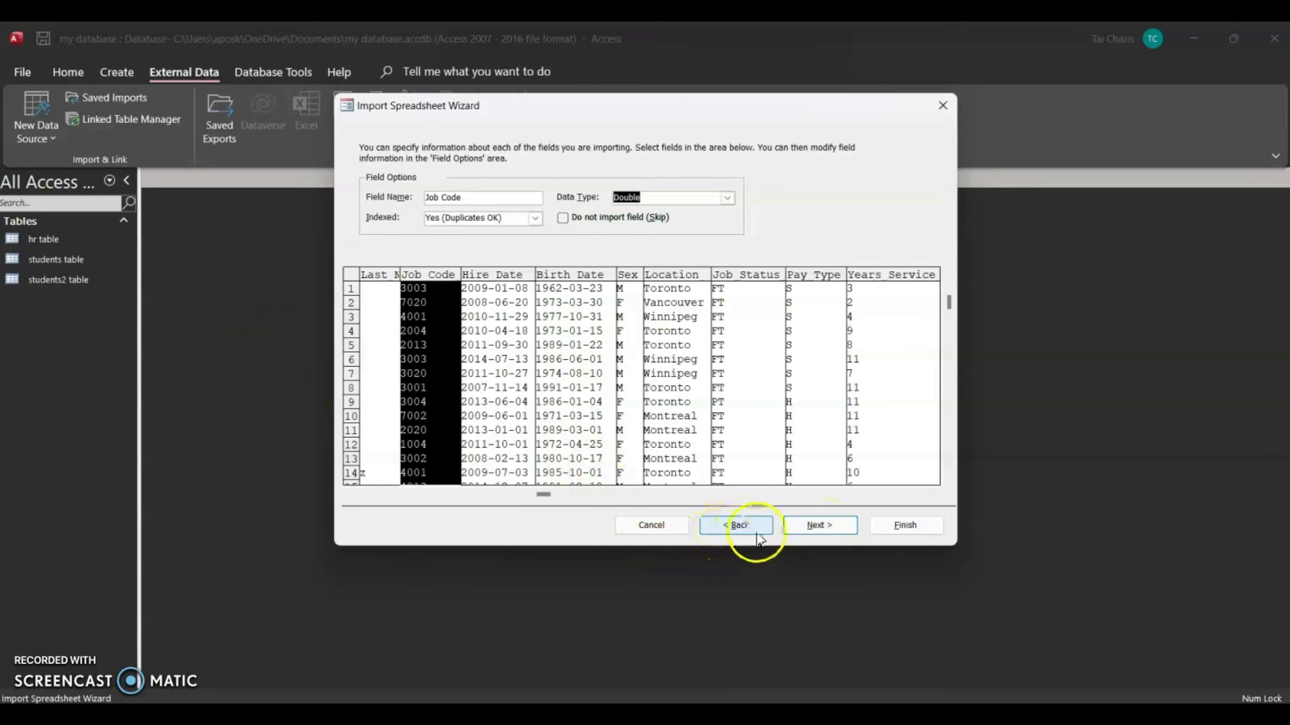
# Step: Accept the field options, choose no primary key, and import the data into a table named Employee Data - May
pyautogui.click(825, 526)
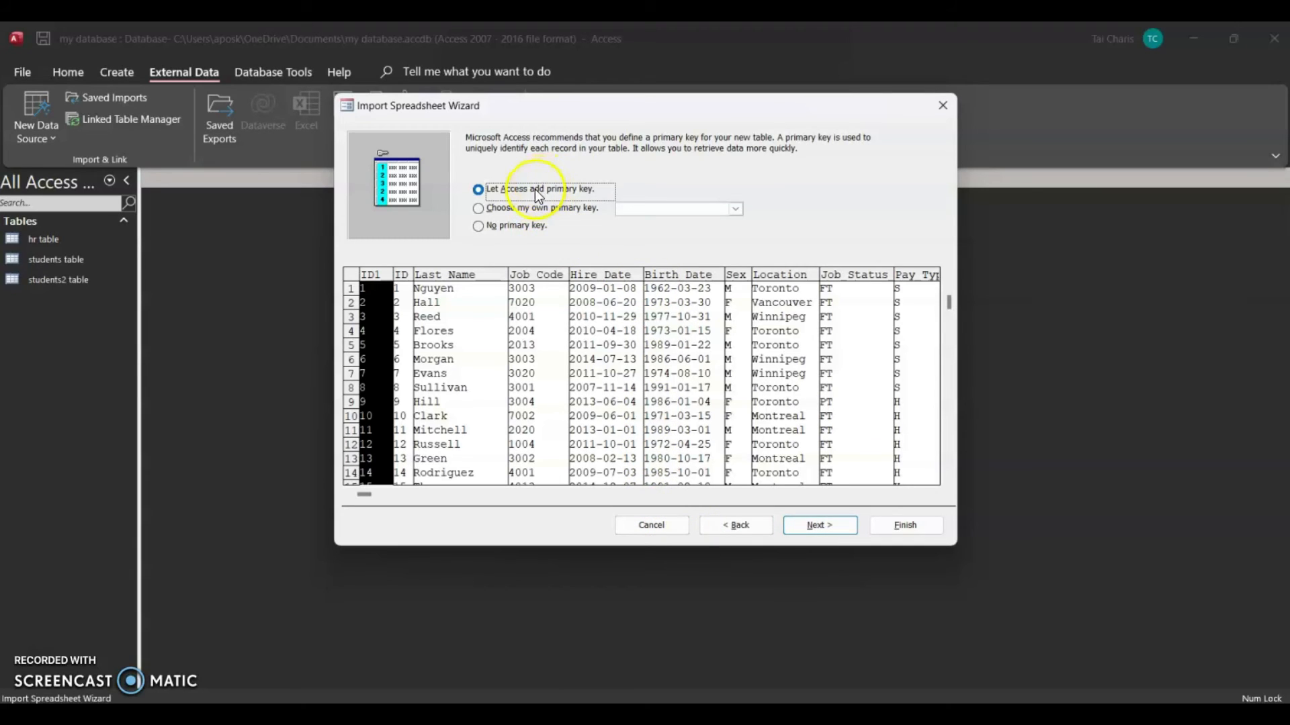
pyautogui.click(524, 230)
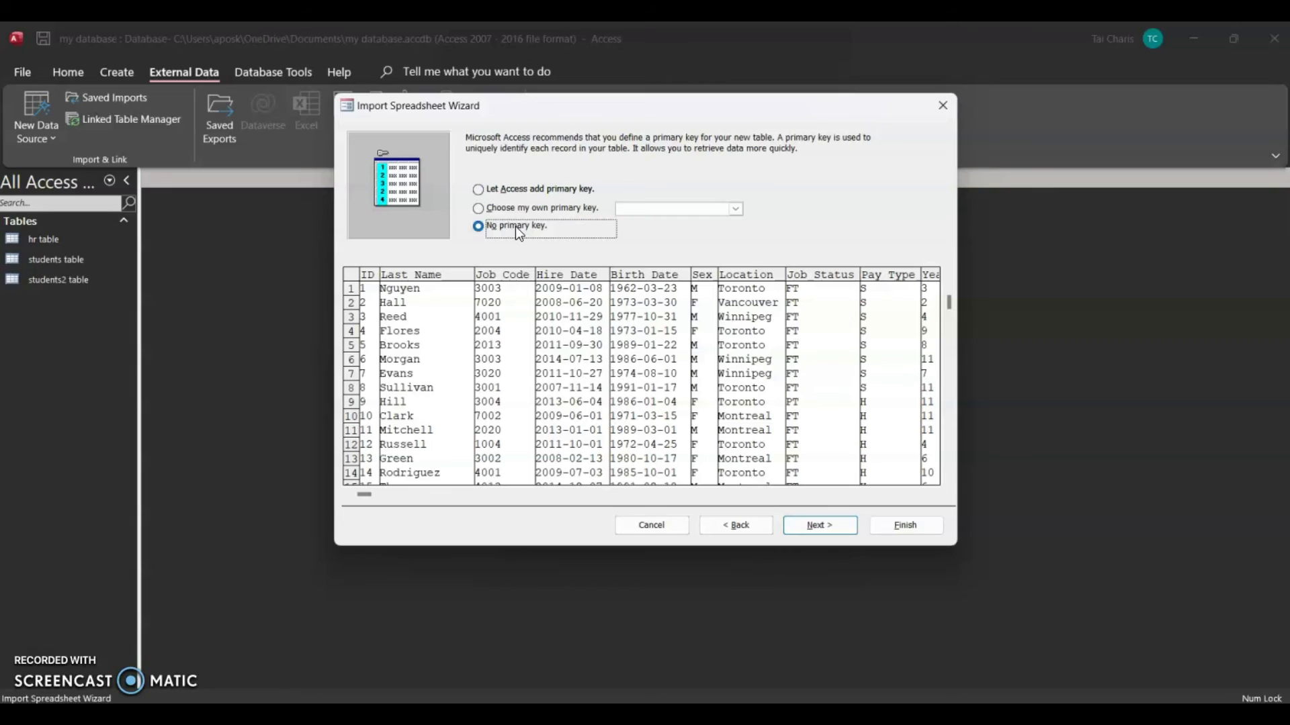
pyautogui.click(816, 526)
pyautogui.click(550, 239)
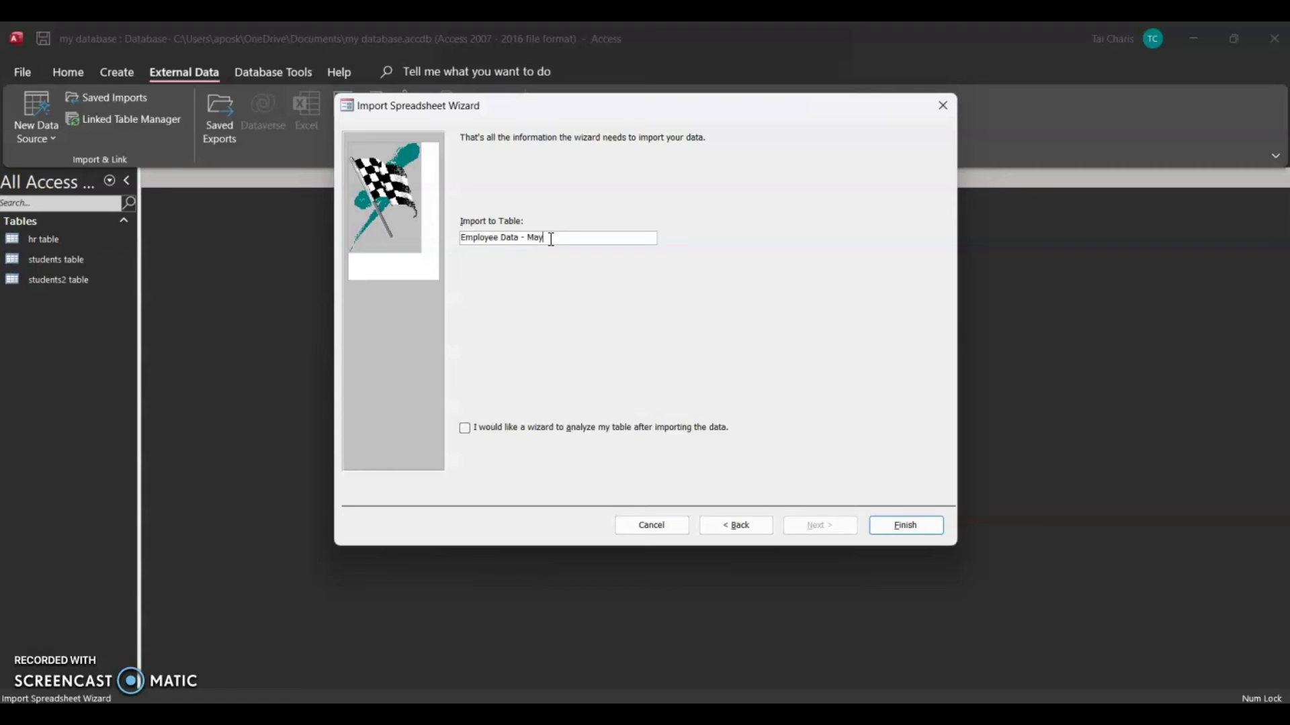
pyautogui.click(888, 524)
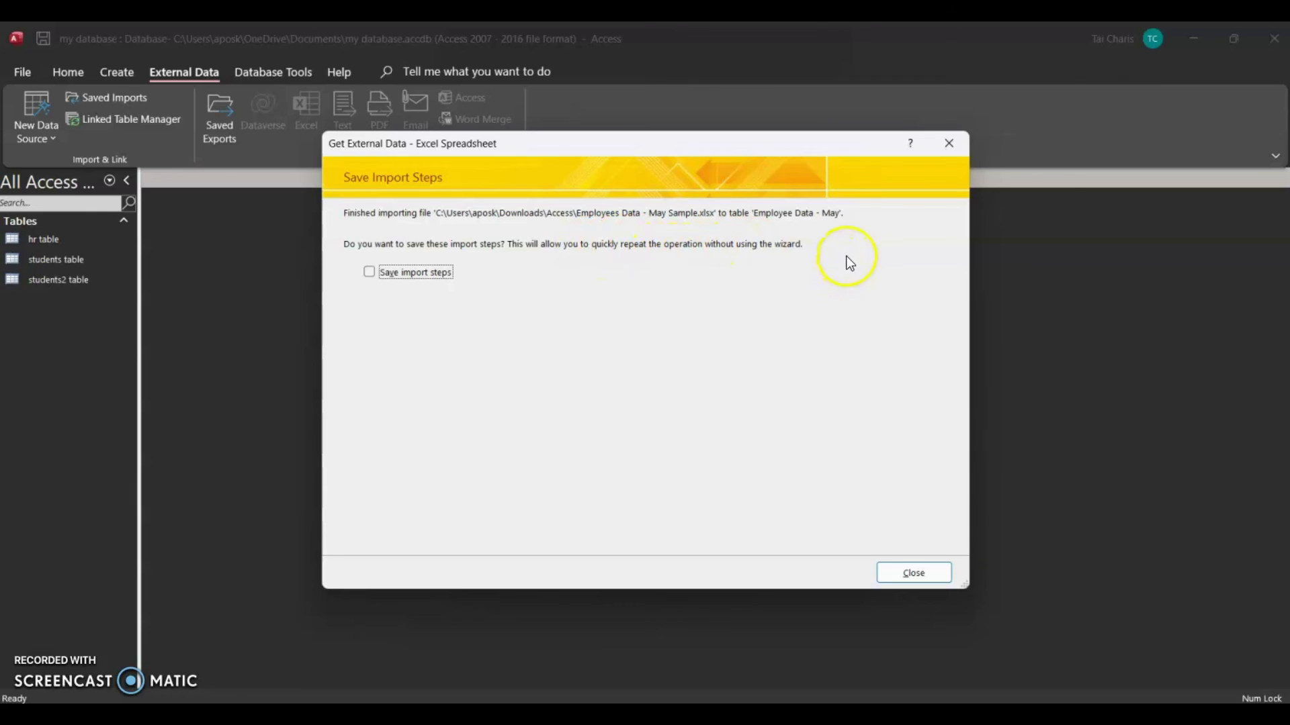
# Step: Save the import steps under the name Import-Employees Data - May Sample Steps
pyautogui.click(429, 272)
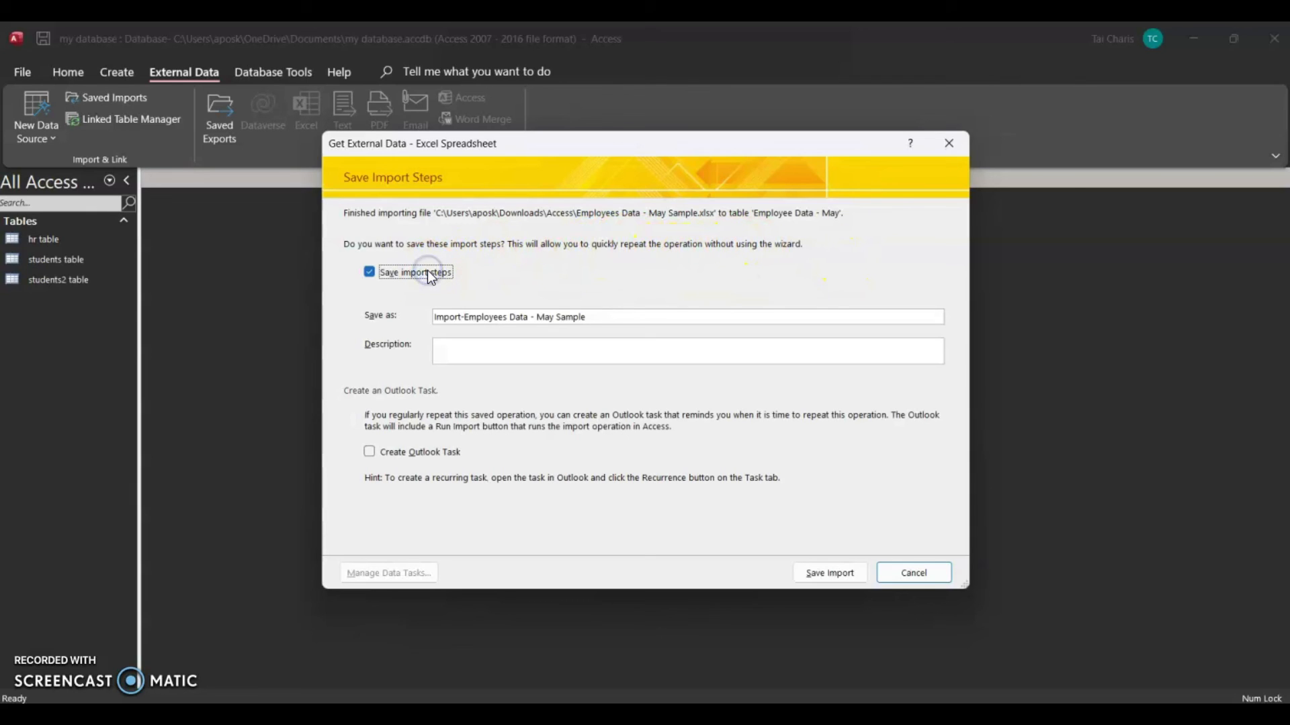
pyautogui.click(606, 317)
pyautogui.write('Steps')
pyautogui.click(839, 575)
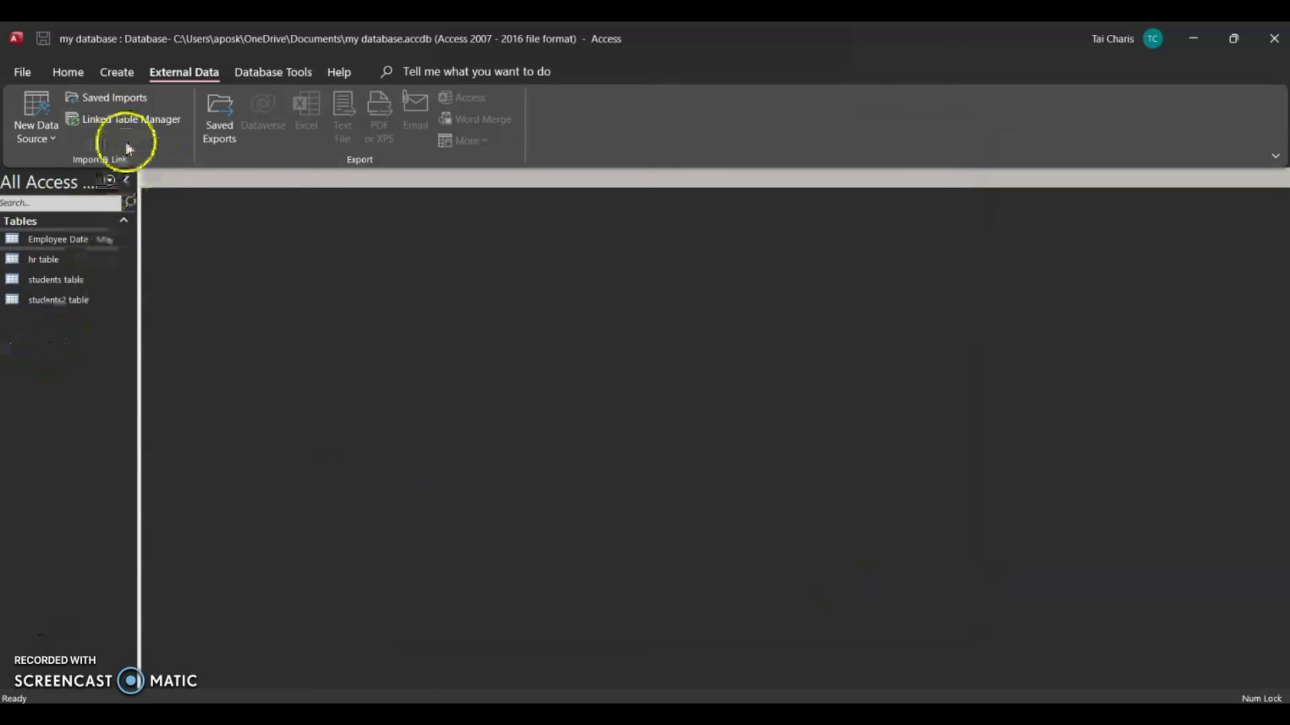
# Step: Check the Linked Table Manager and the saved import in Manage Data Tasks, closing each dialog after viewing
pyautogui.click(164, 118)
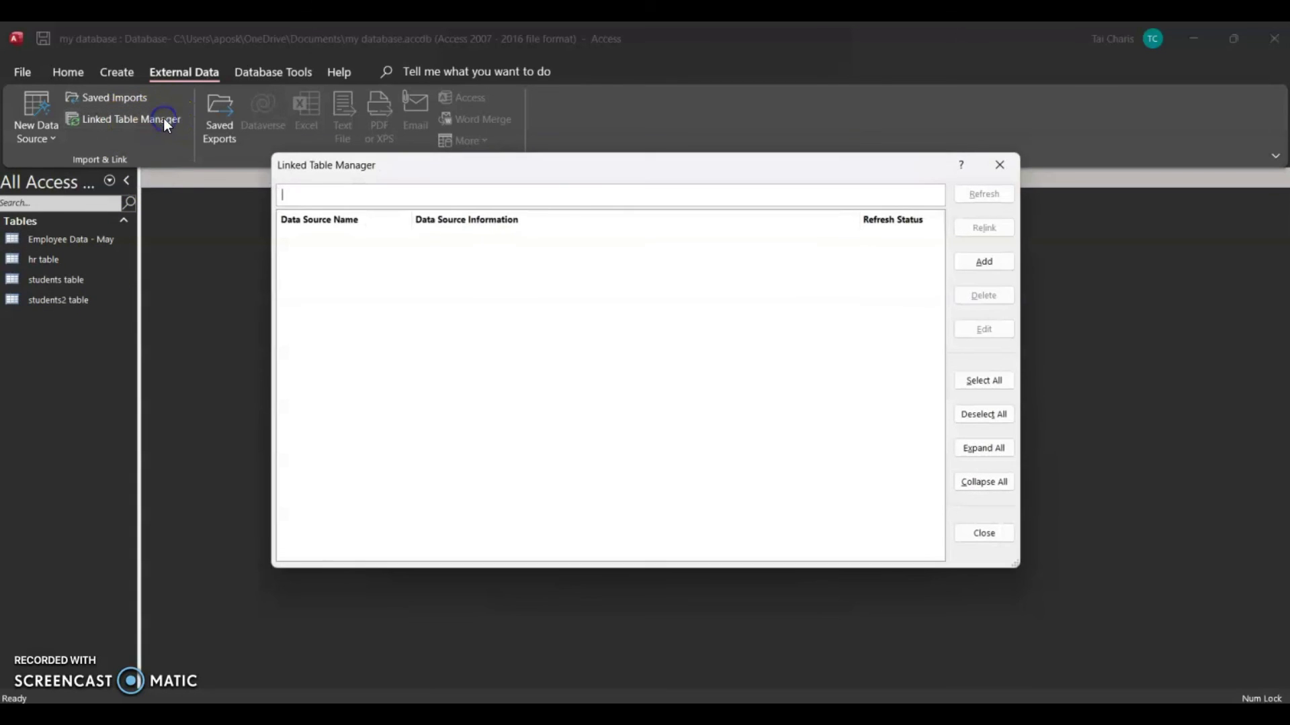
pyautogui.click(993, 166)
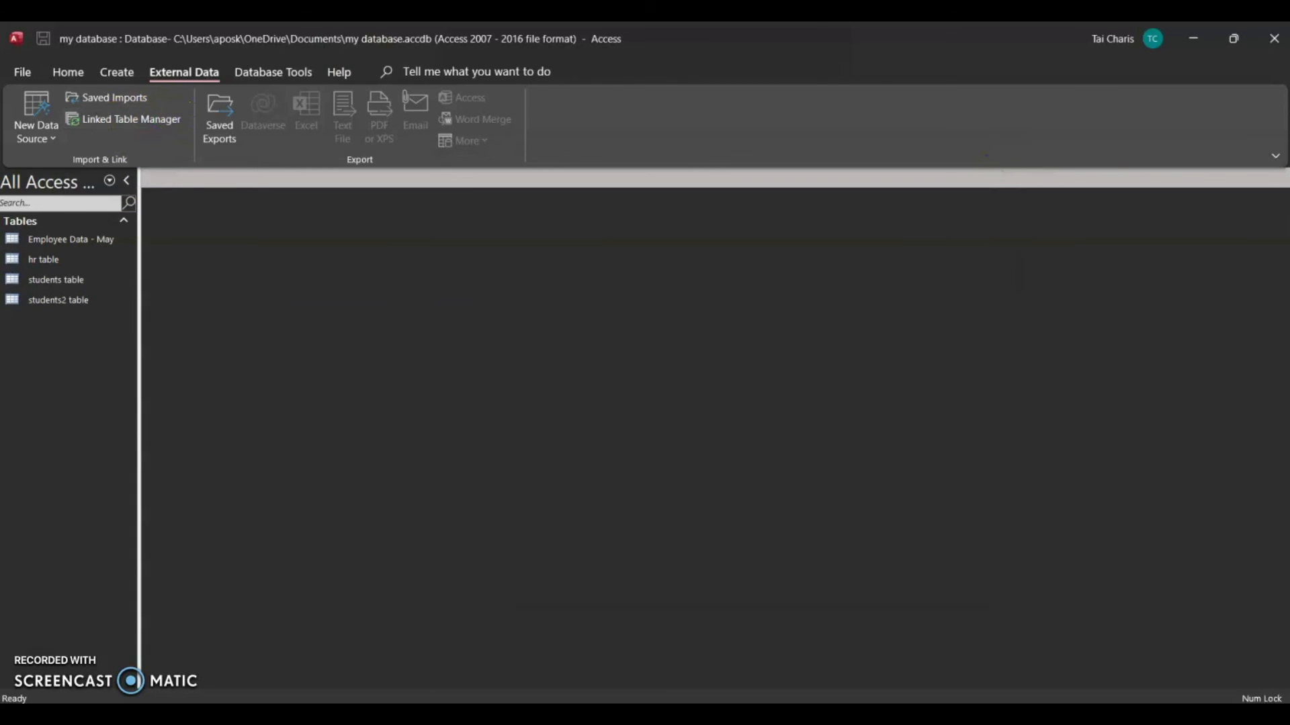
pyautogui.click(121, 95)
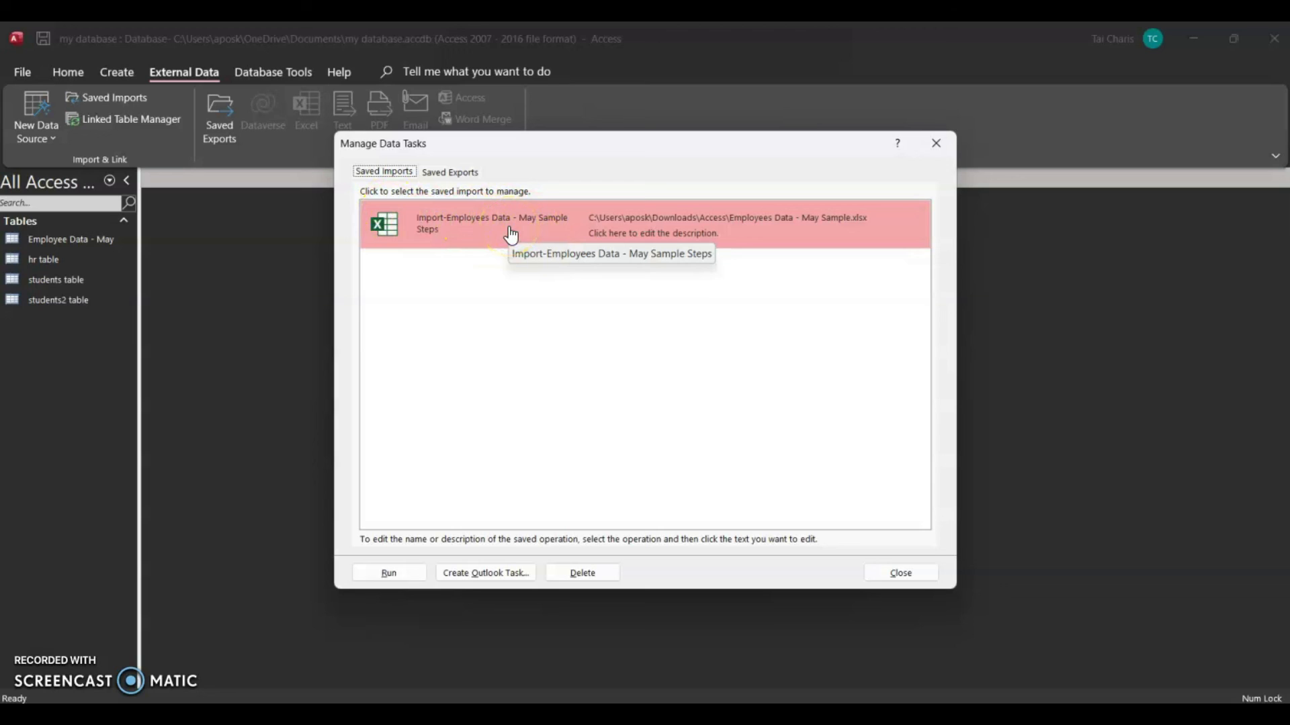
pyautogui.click(505, 287)
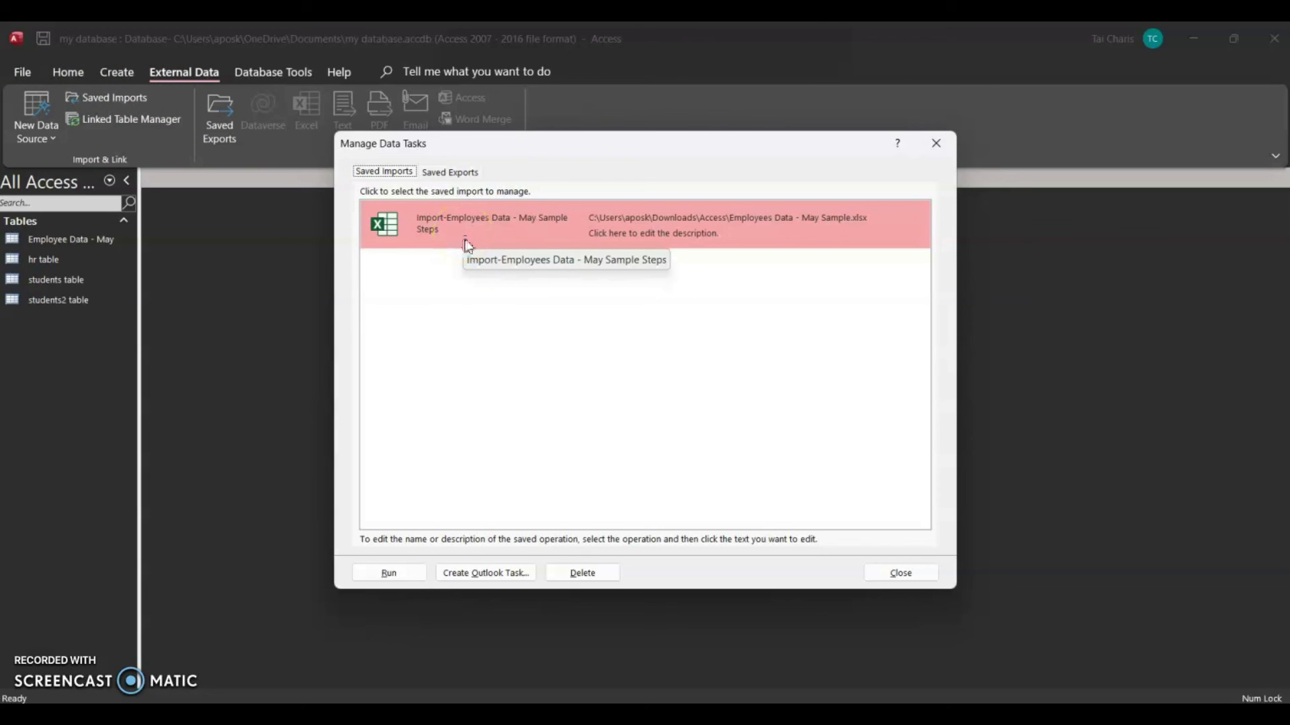
pyautogui.click(405, 571)
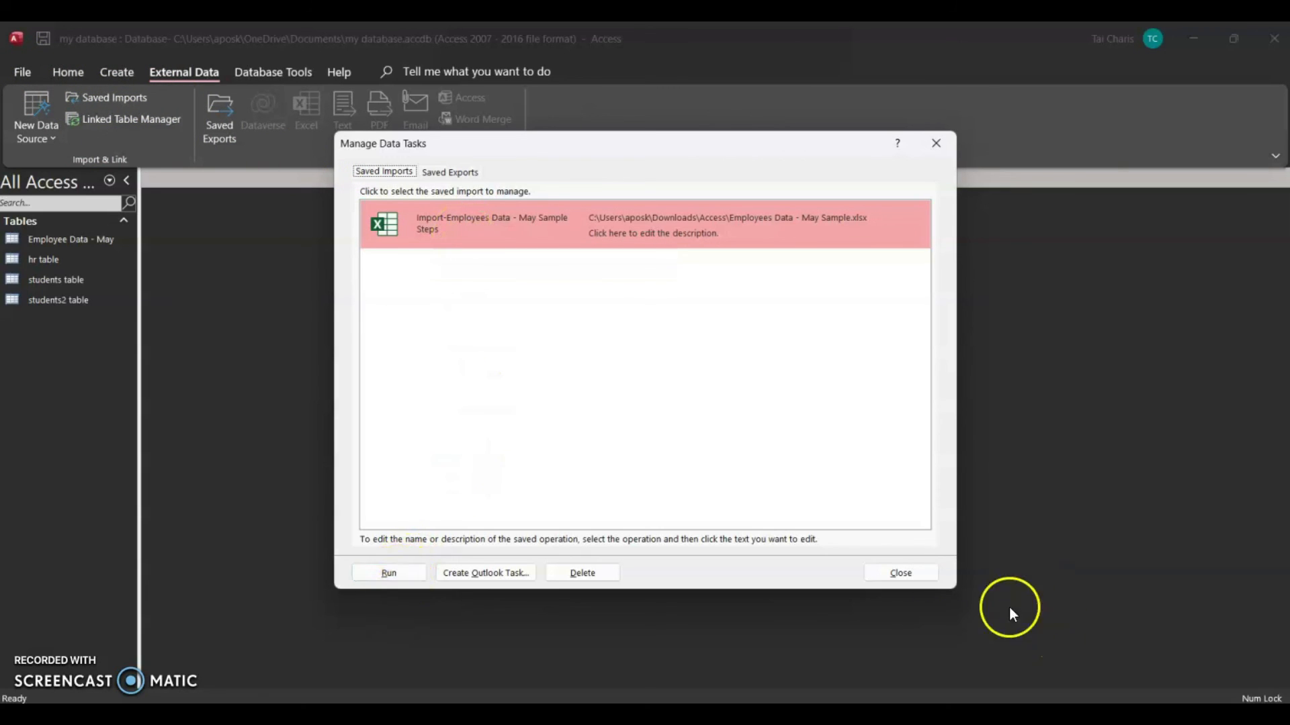
pyautogui.click(933, 578)
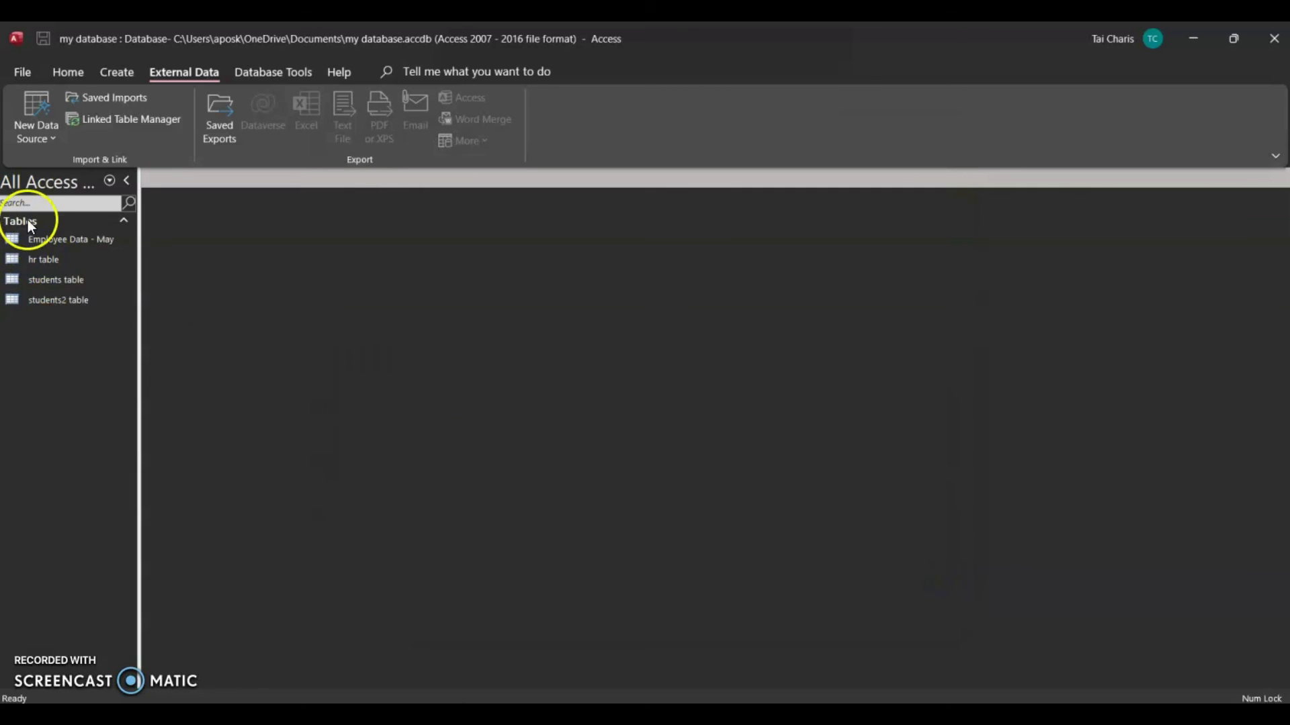
# Step: Open the Employee Data - May table, examine the ID, Hire Date, Birth Date and Annual Salary data types in Design View, and return to Datasheet View
pyautogui.doubleClick(45, 238)
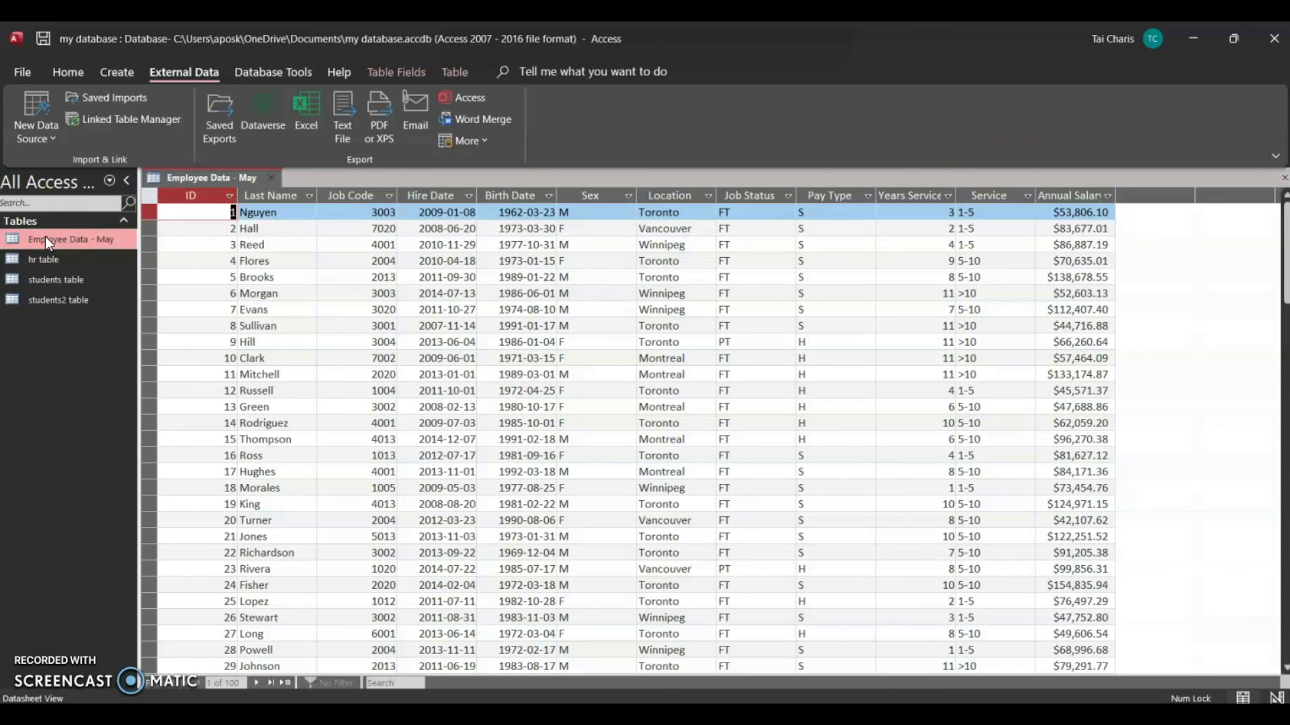
pyautogui.click(67, 69)
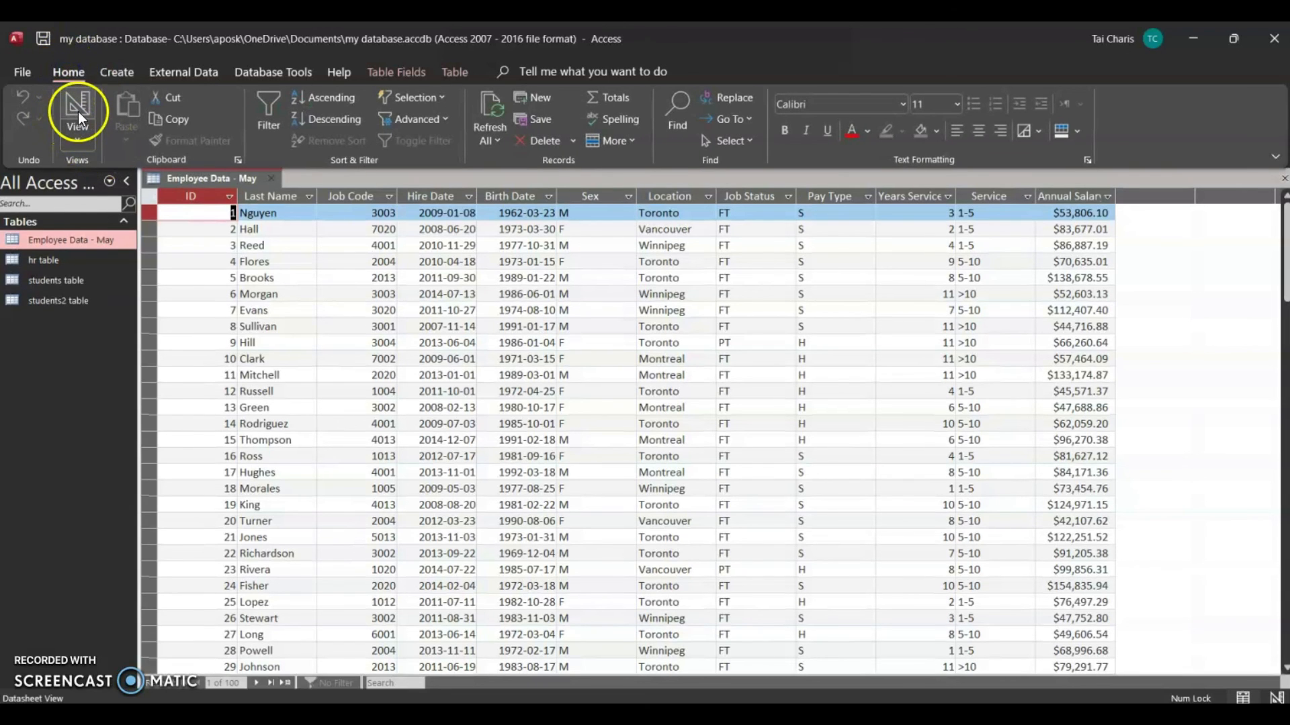
pyautogui.click(78, 111)
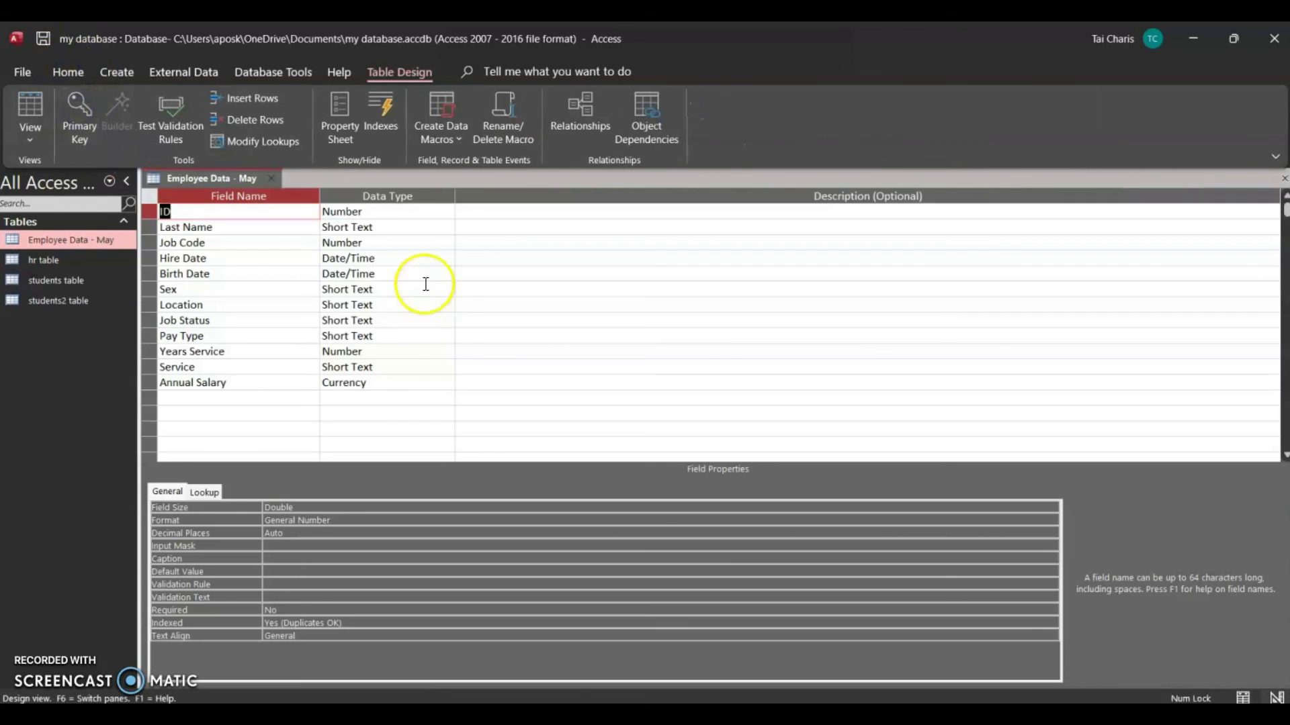
pyautogui.click(391, 213)
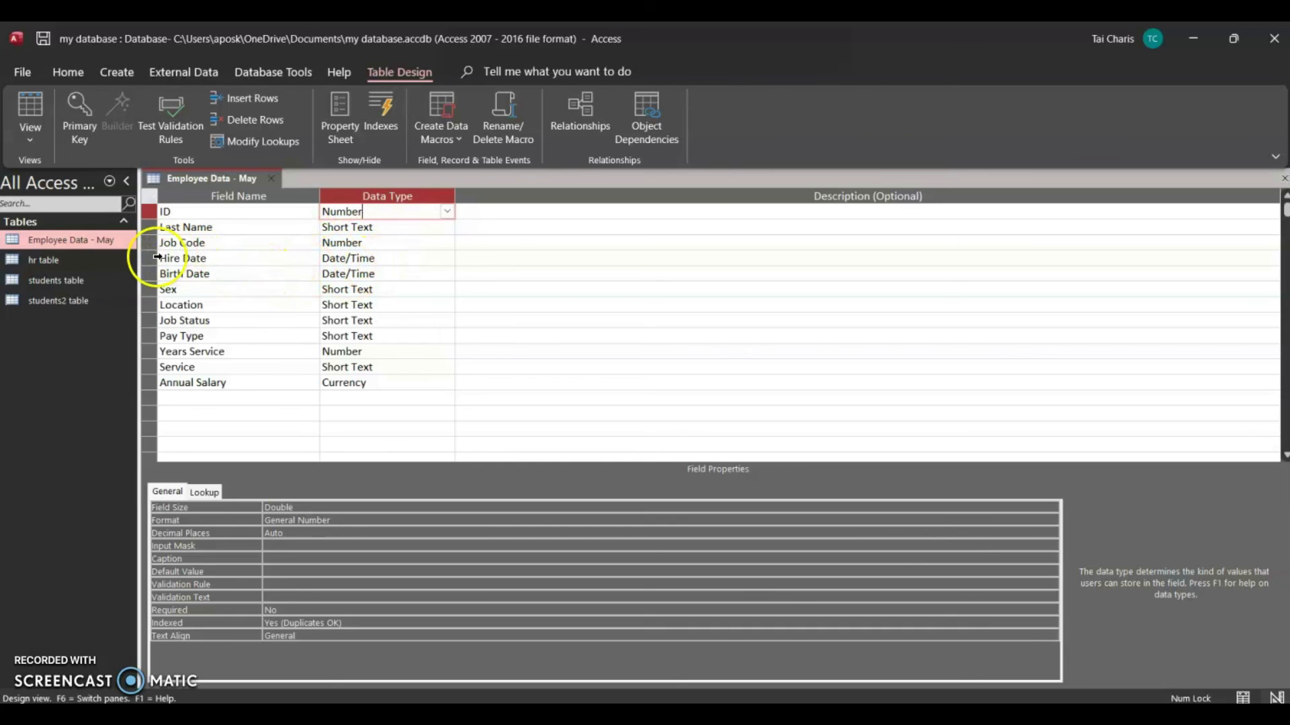
pyautogui.moveTo(150, 259); pyautogui.dragTo(153, 269)
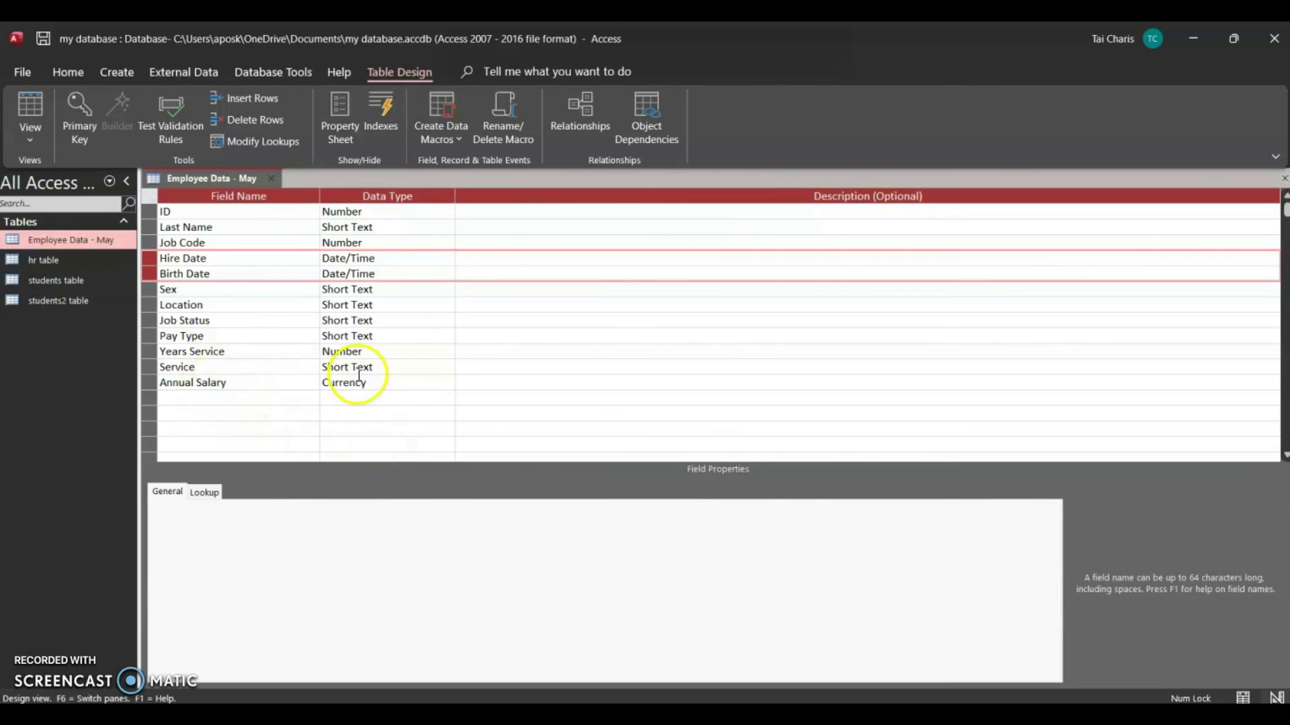
pyautogui.click(148, 382)
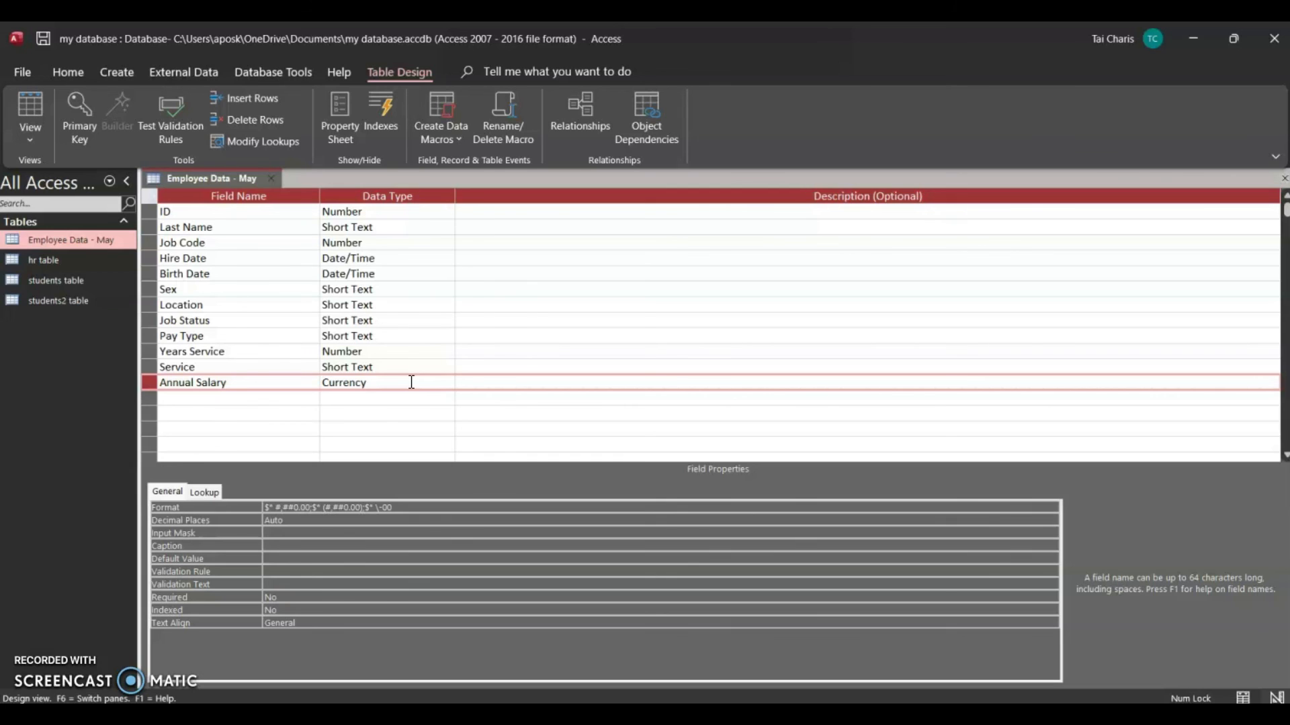
pyautogui.click(31, 102)
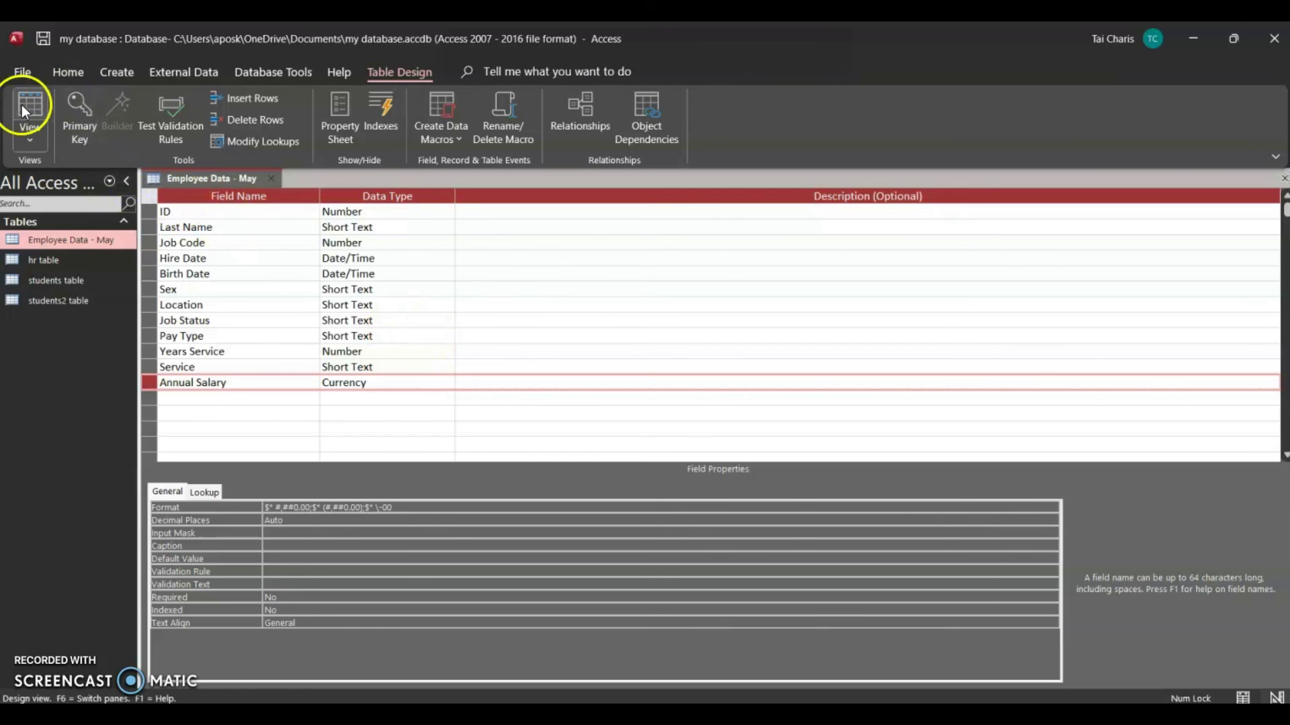